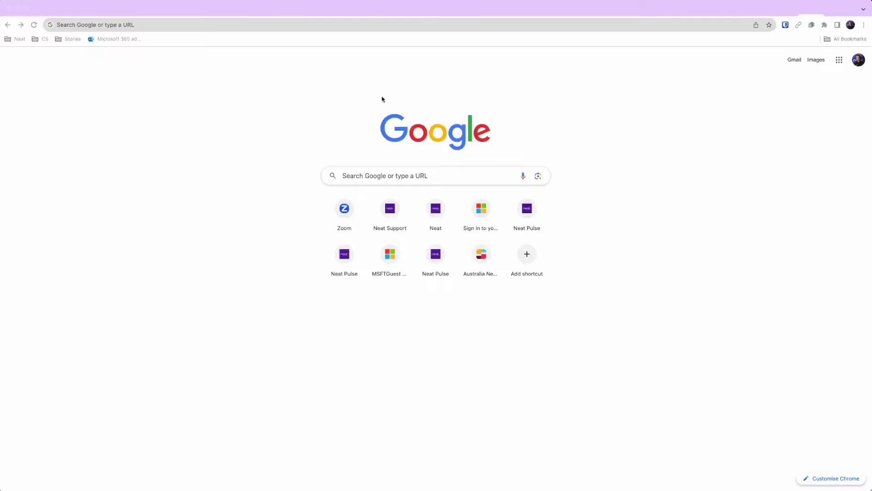
Load the Neat homepage by entering neat.no in Chrome's address bar.
left_click(386, 25)
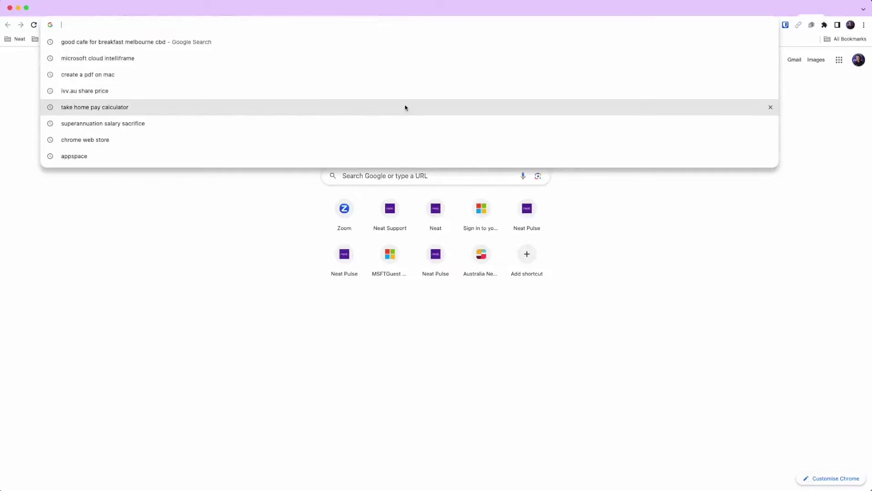
type("neat.no")
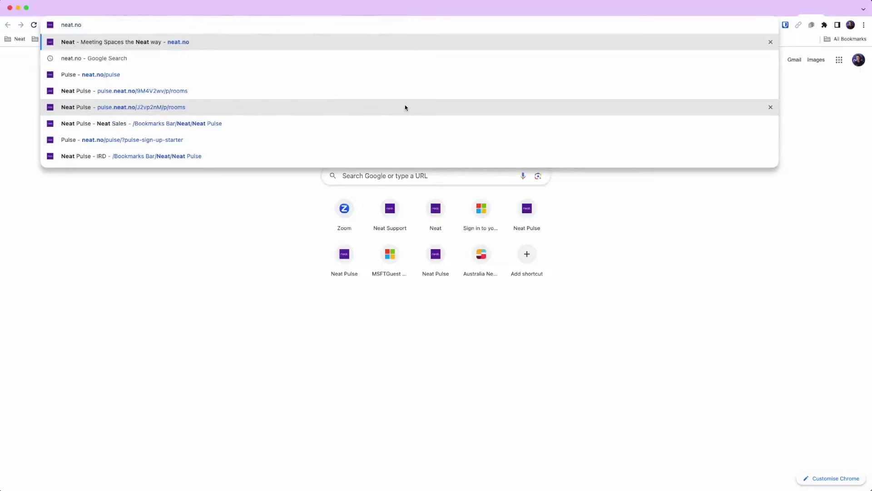
key("Return")
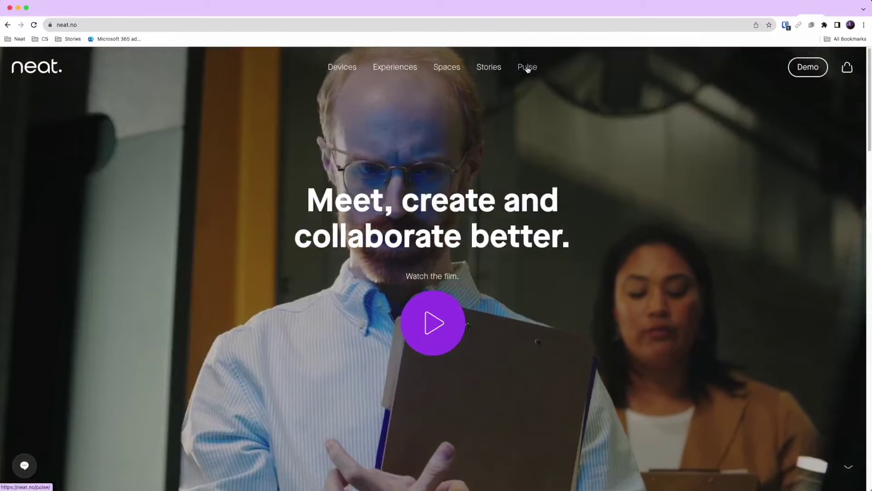
Show the Neat Pulse plans (Starter, Plus, Pro), then open and close the Starter sign-up form.
left_click(524, 67)
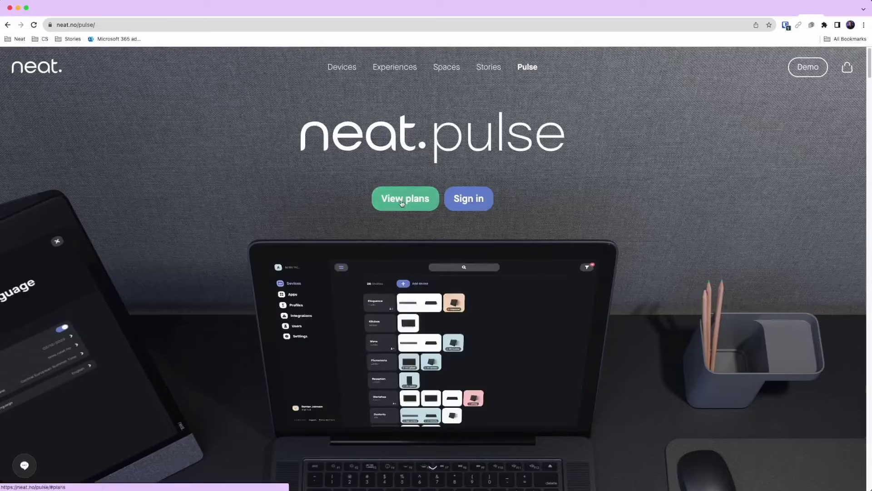
left_click(403, 201)
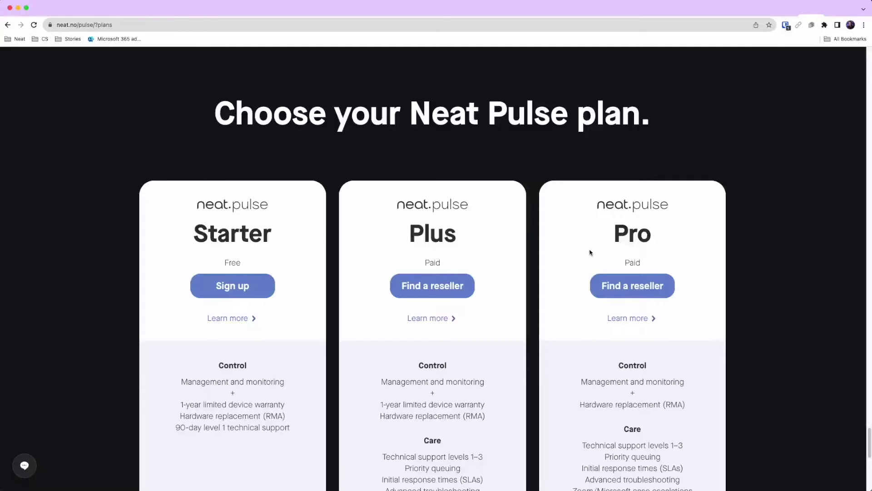
left_click(230, 288)
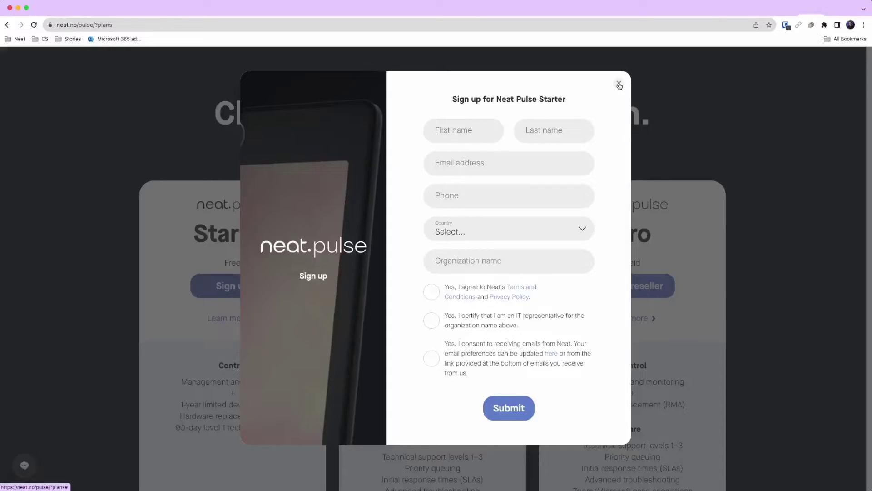
left_click(619, 84)
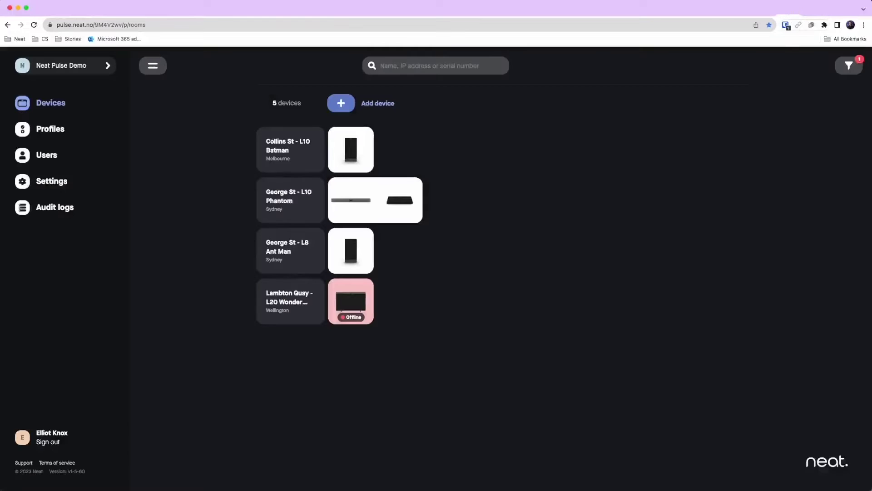
Collapse and re-expand the sidebar, then go to the Users page.
left_click(153, 71)
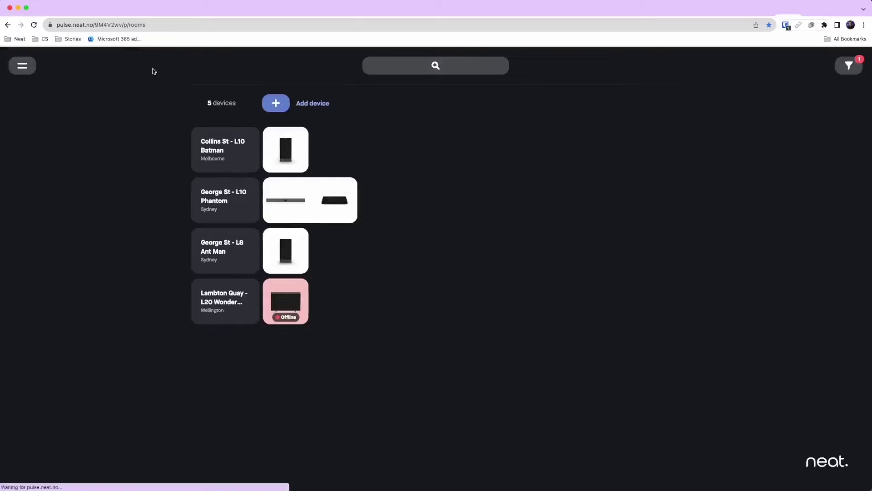
left_click(22, 67)
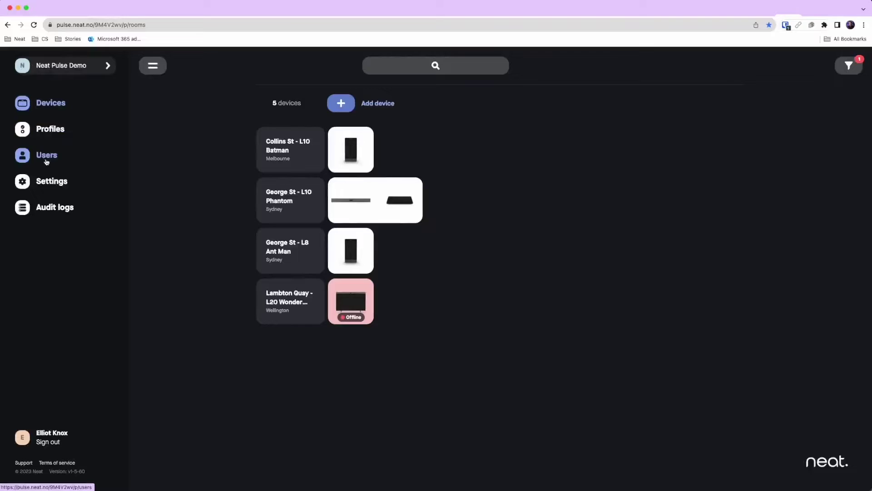
left_click(47, 156)
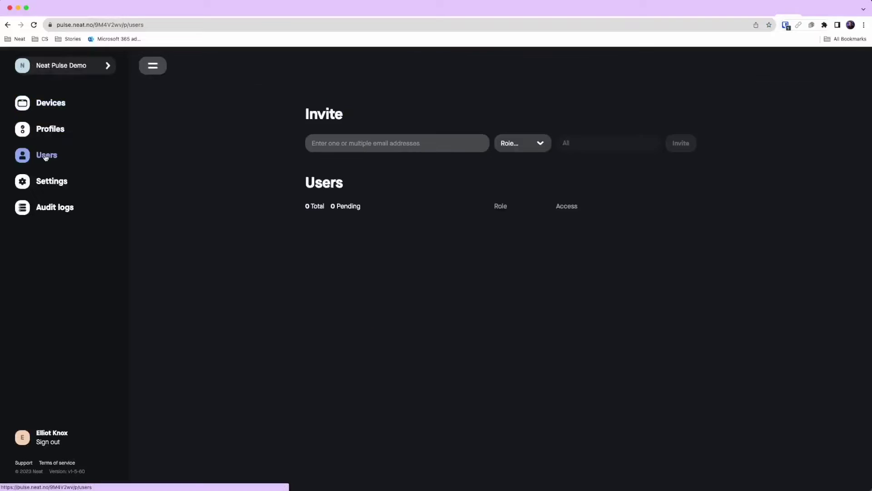
Invite the new user's e-mail address with the Owner role.
left_click(336, 144)
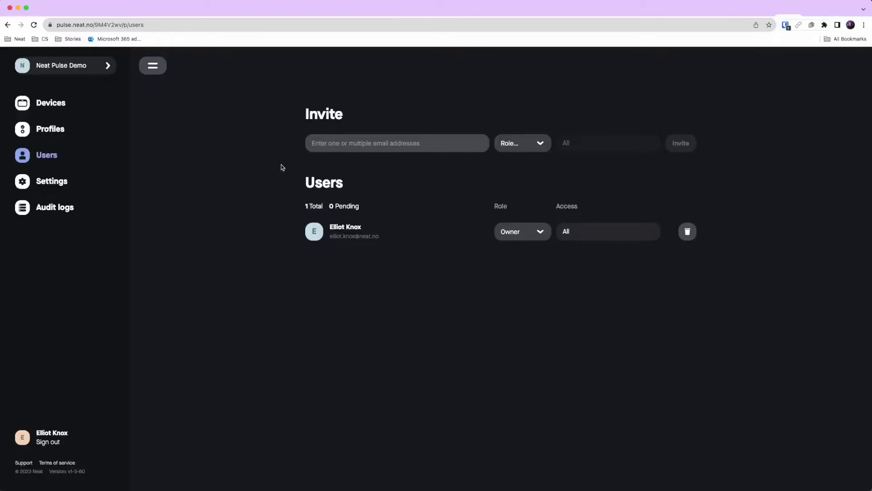
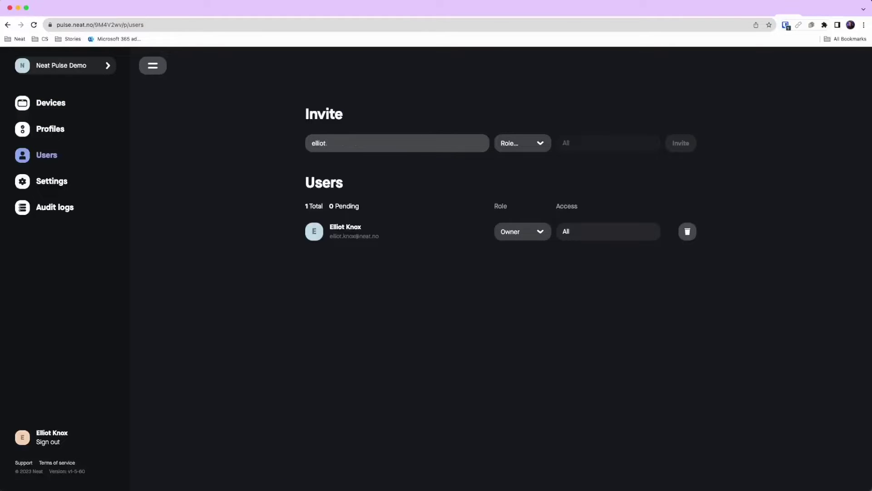
left_click(510, 146)
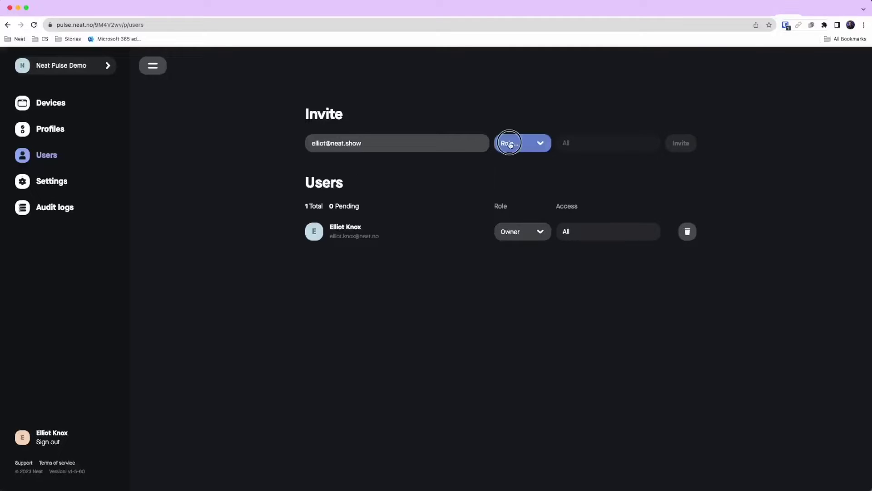
left_click(514, 169)
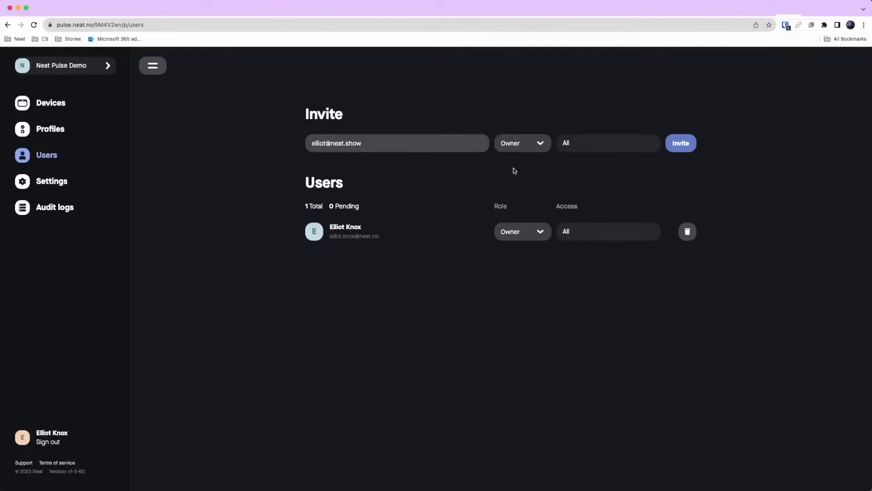
left_click(680, 144)
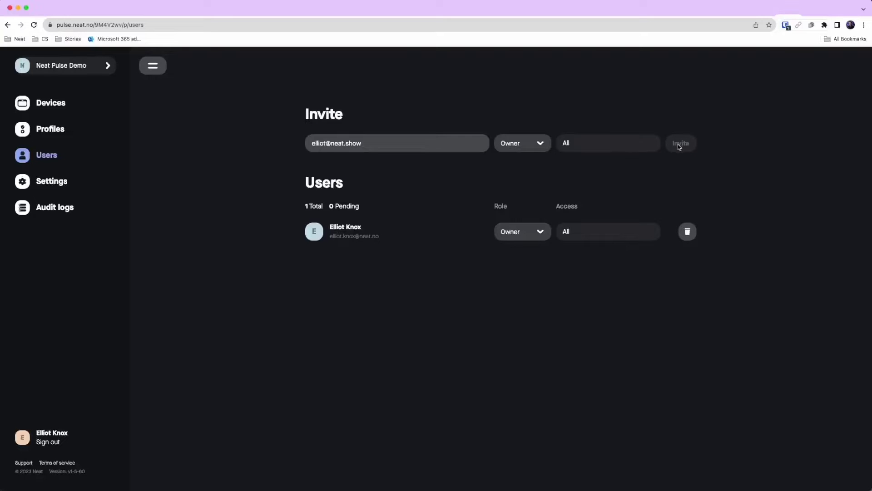
Switch to the Outlook inbox and open the 'Join Neat Pulse!' invitation.
key("super+Tab")
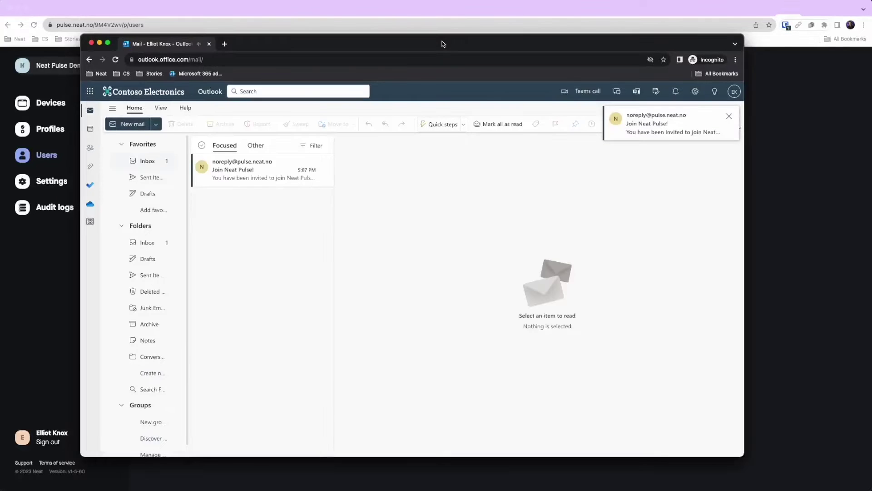
left_click(244, 171)
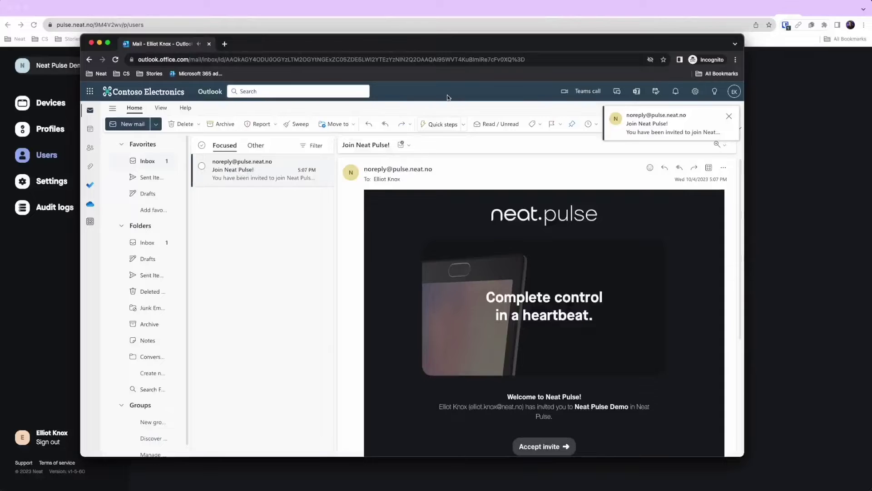
Accept the invite and sign up to Neat Pulse with the invited Microsoft account.
left_click(544, 446)
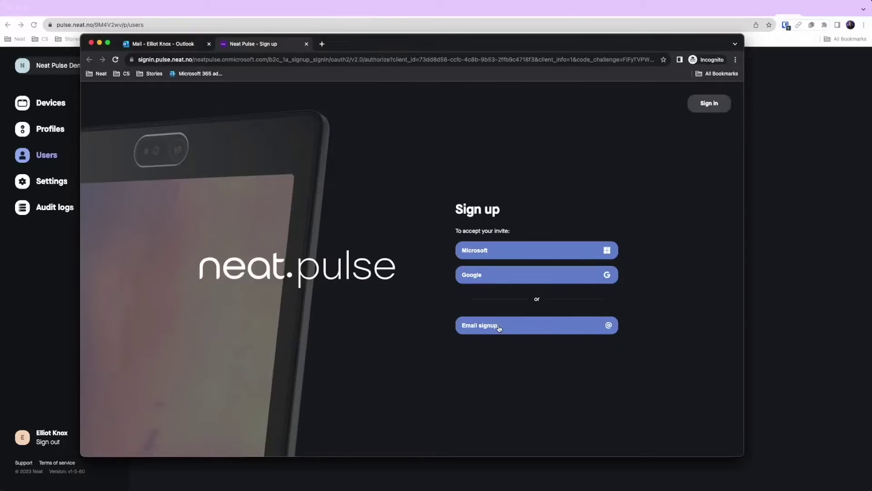
left_click(503, 252)
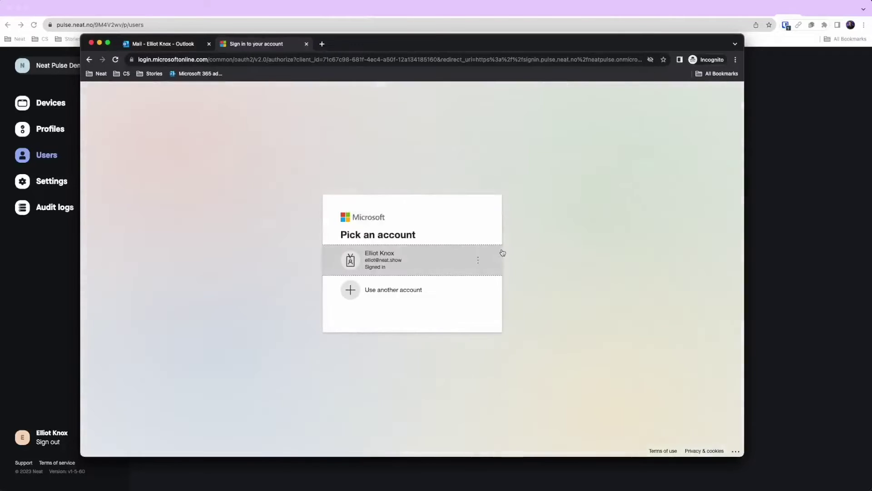
left_click(408, 262)
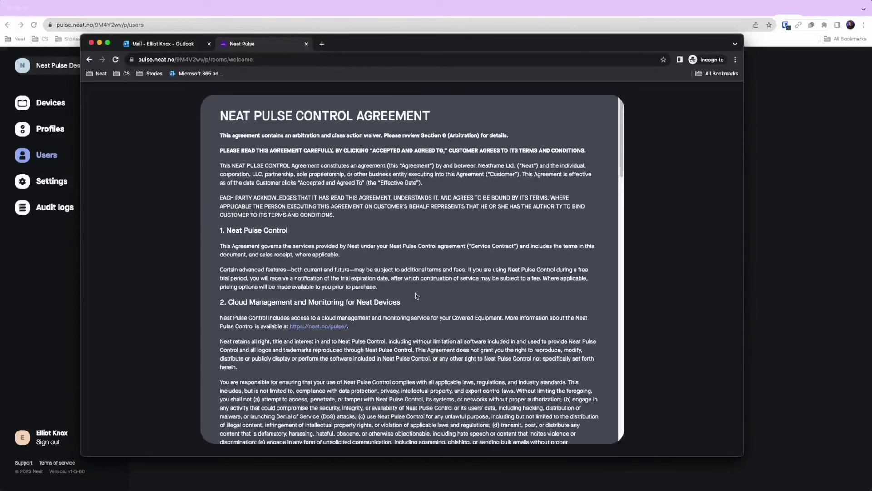
Accept the Neat Pulse Control Agreement and dismiss the welcome overview with Got it.
scroll(410, 311, "down", 20)
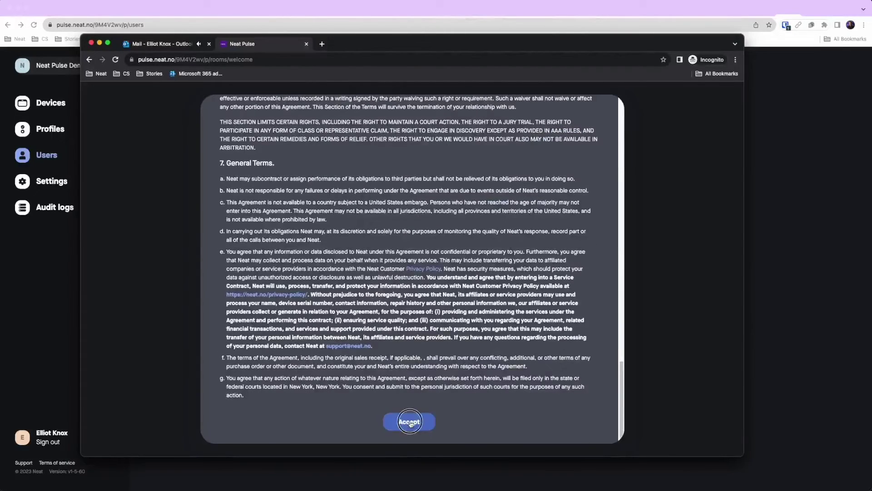
left_click(412, 423)
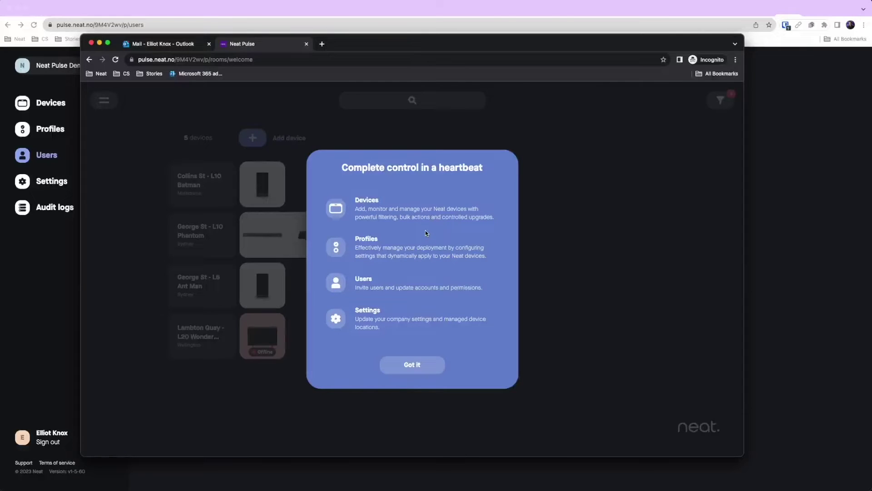
left_click(403, 365)
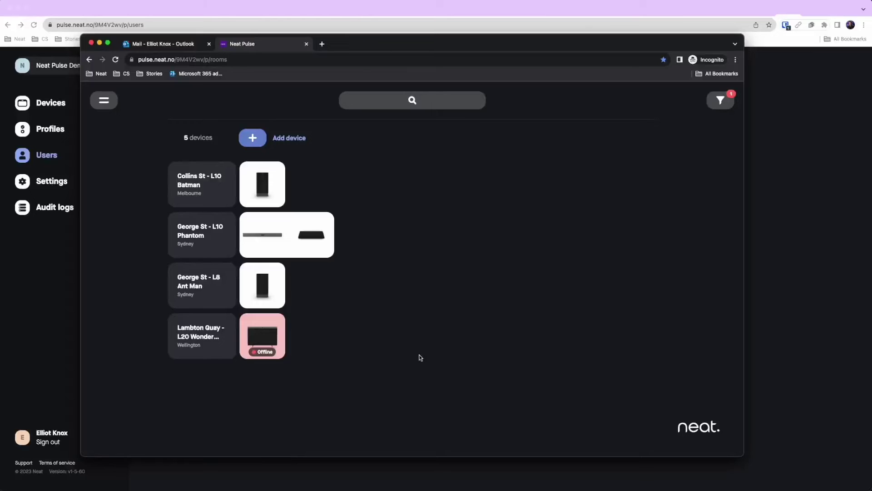
mouse_move(284, 251)
Open the 'Welcome to Neat Pulse!' e-mail, close the old Pulse tab, and sign in.
left_click(168, 44)
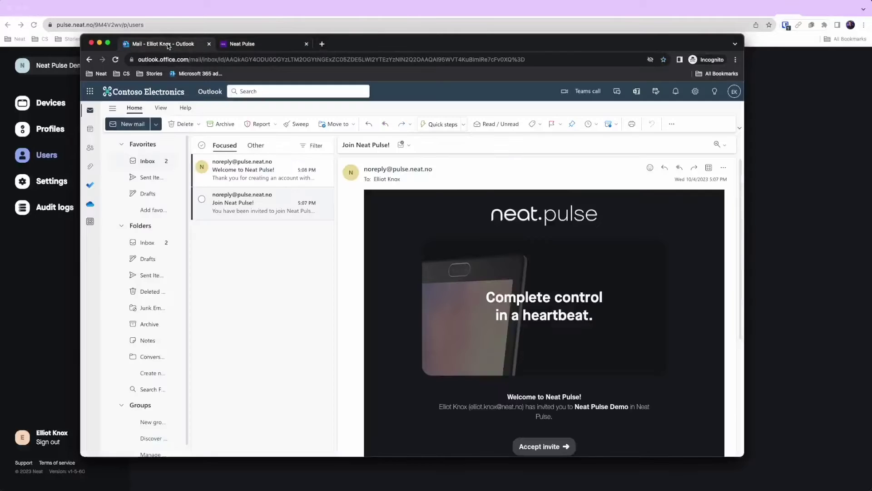
left_click(257, 174)
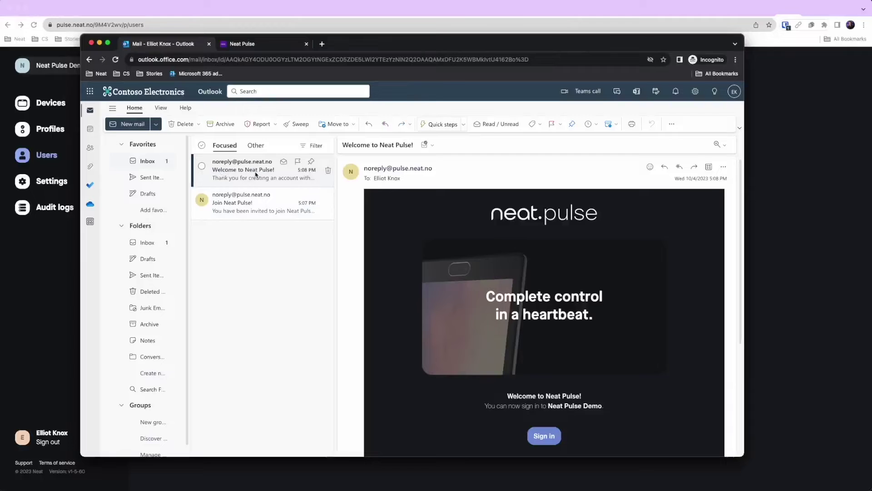
left_click(306, 44)
left_click(546, 438)
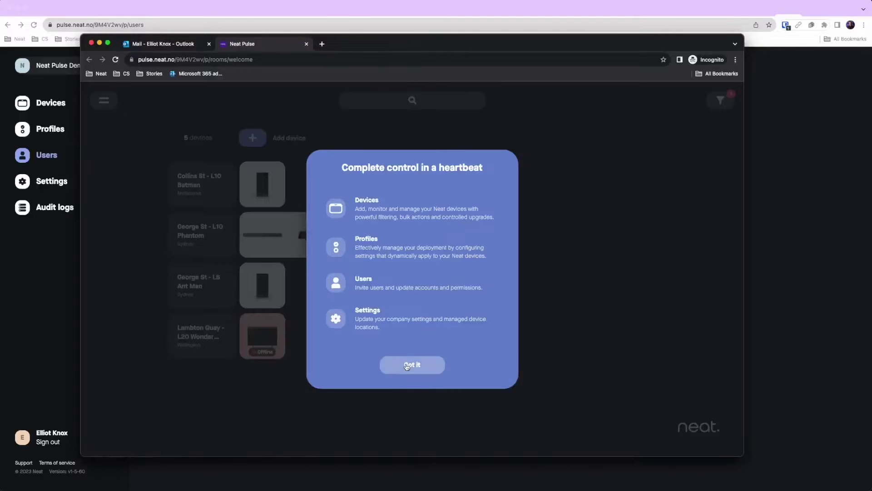
Dismiss the welcome overview and bookmark the Neat Pulse devices page.
left_click(407, 366)
left_click(664, 60)
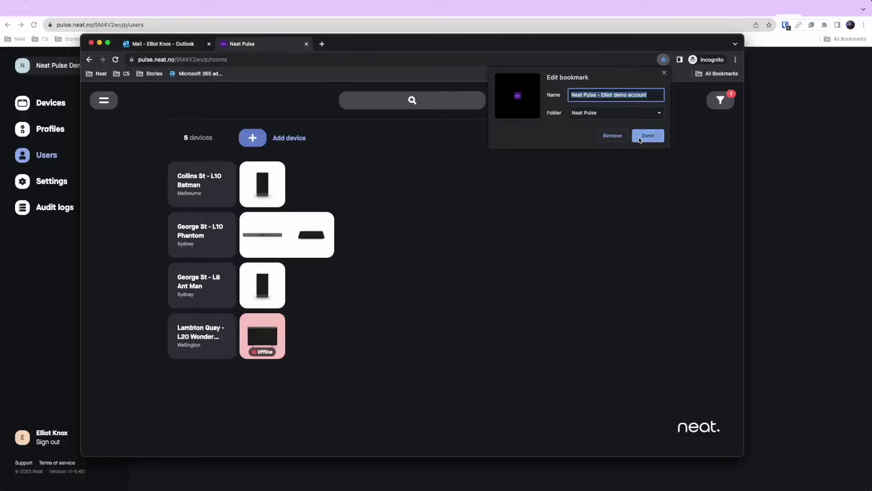
left_click(647, 135)
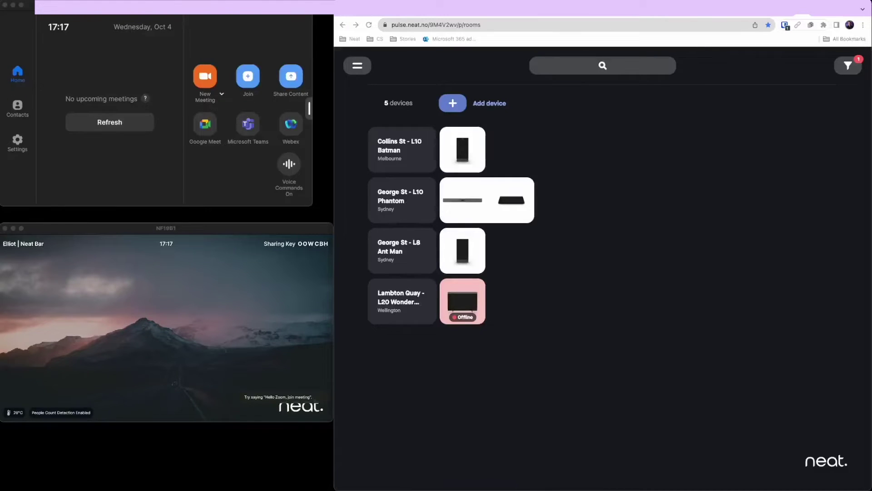
Create a new room named 'Collins St - L11'.
left_click(513, 118)
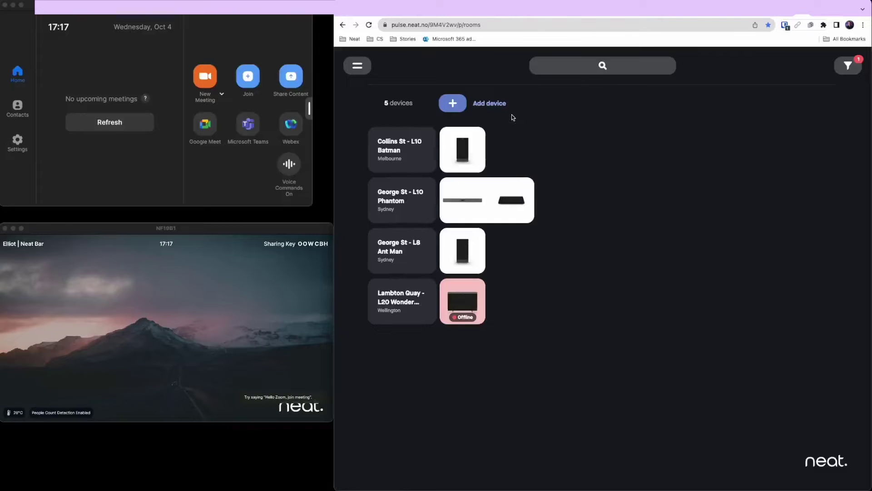
left_click(492, 105)
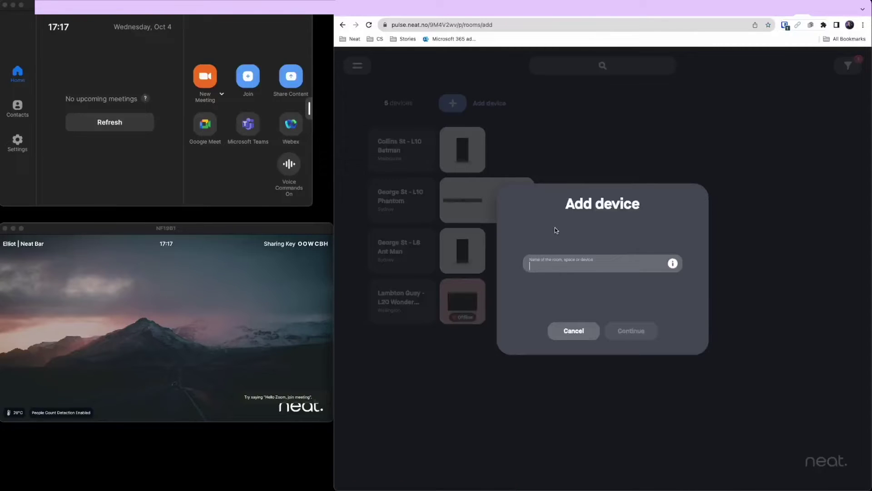
type("C")
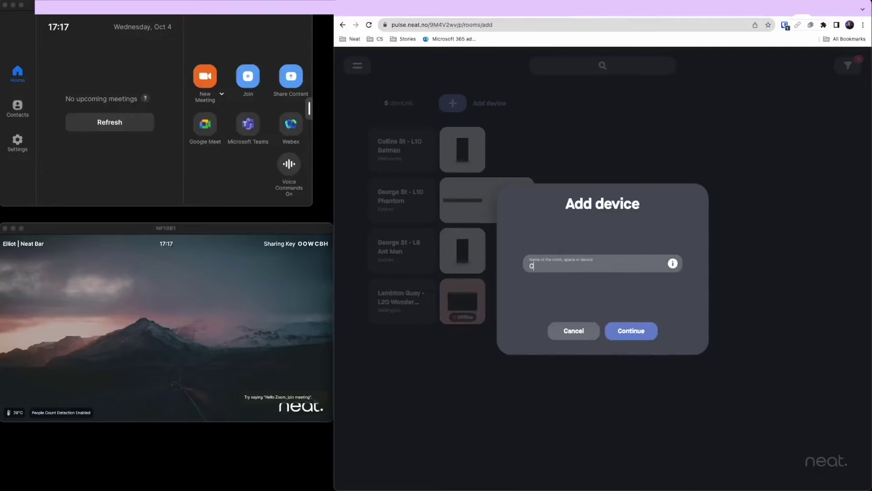
type("ollins St - L11")
left_click(630, 334)
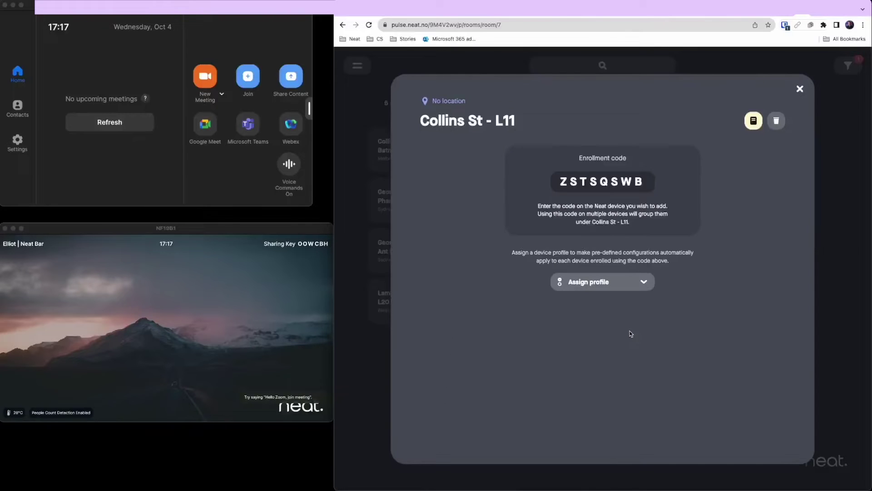
Assign Neat Prod Profile - AU, set location Melbourne, then open the device's System Settings.
left_click(619, 284)
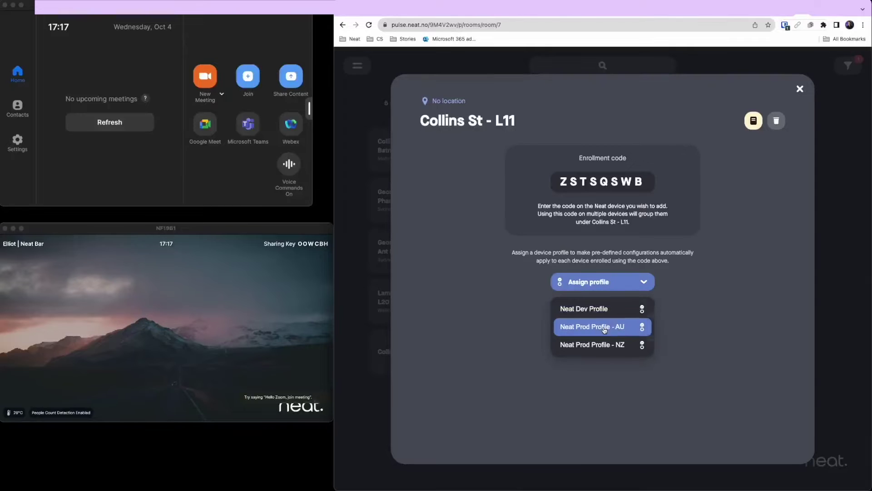
left_click(604, 329)
left_click(450, 101)
left_click(452, 127)
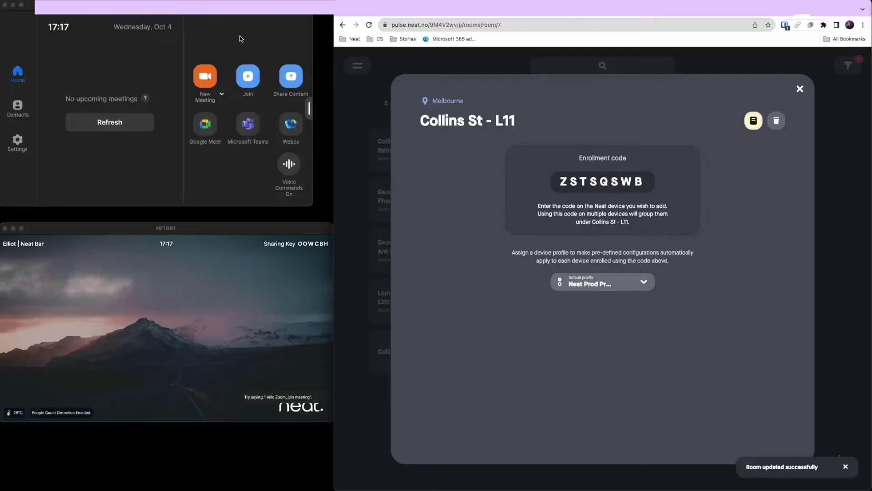
left_click(20, 140)
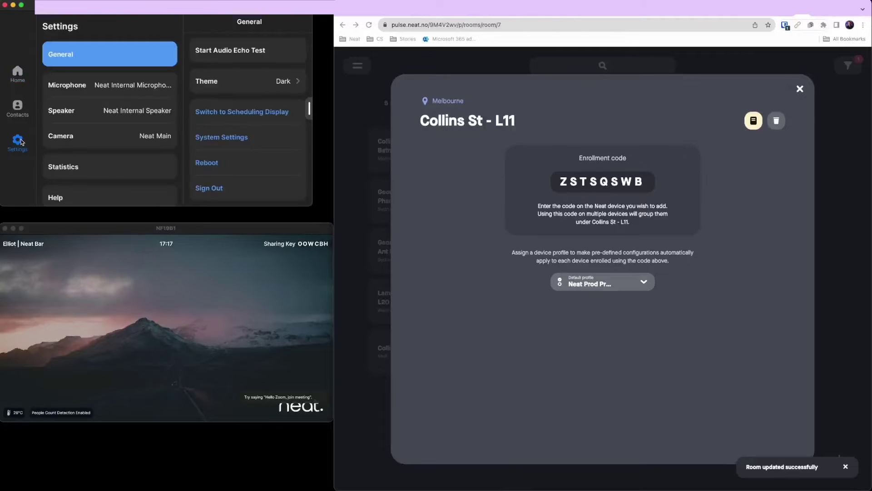
left_click(219, 138)
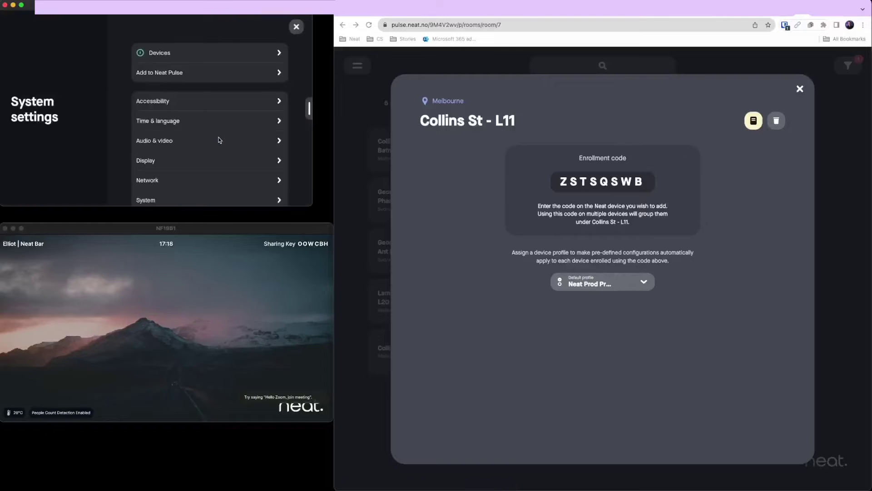
Choose Add to Neat Pulse on the device and enter the eight-character enrollment code.
left_click(174, 74)
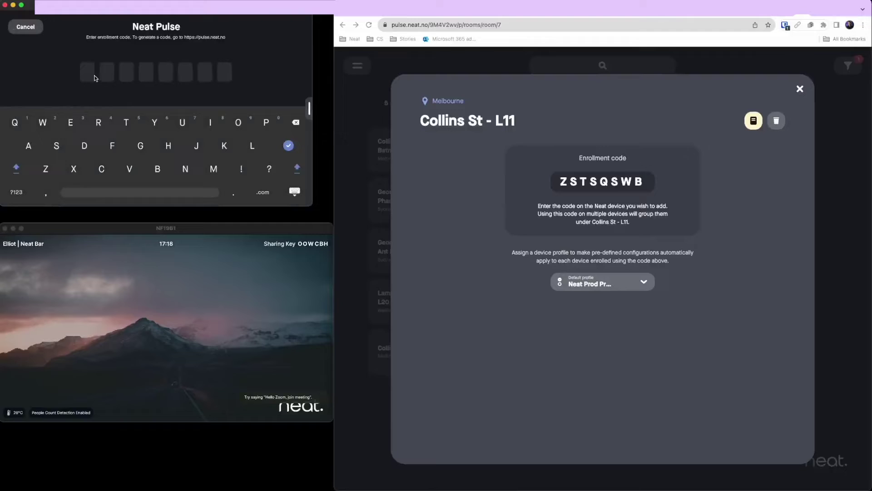
left_click(90, 73)
left_click(44, 171)
left_click(70, 138)
left_click(127, 122)
left_click(57, 146)
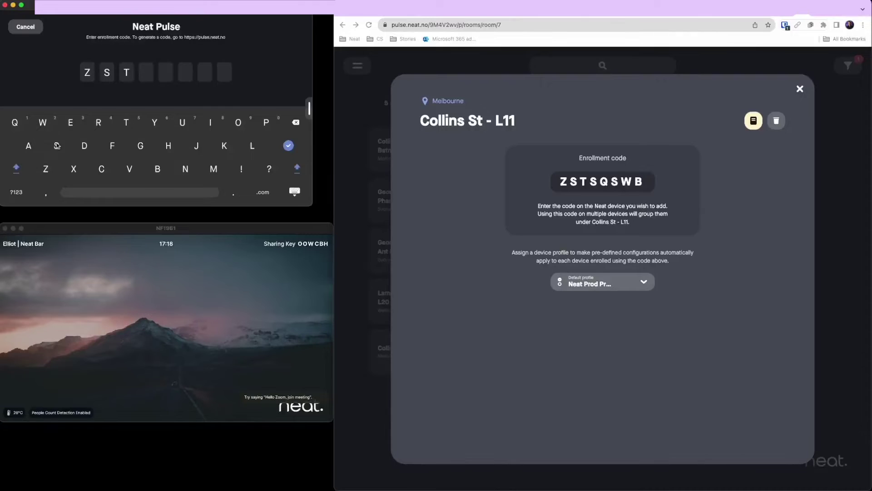
left_click(15, 123)
left_click(56, 146)
left_click(43, 123)
left_click(158, 169)
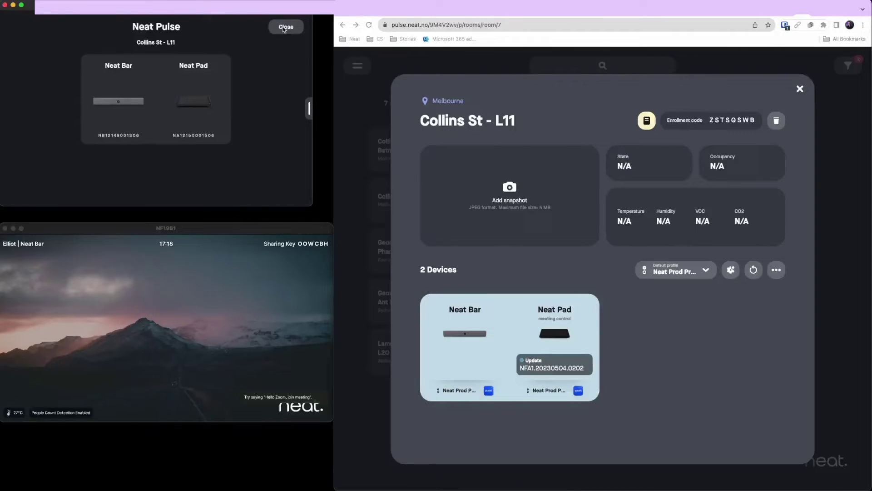
Close the enrolled-devices summary and System settings, returning the device to Home.
left_click(286, 27)
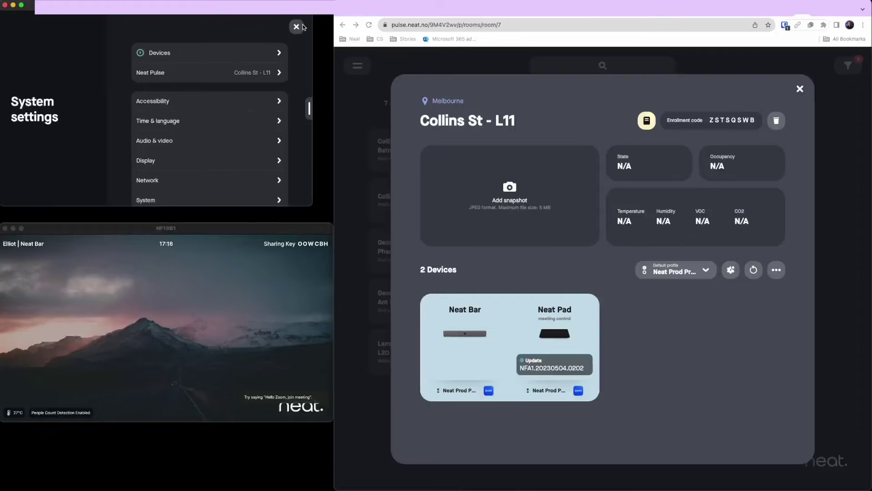
left_click(297, 27)
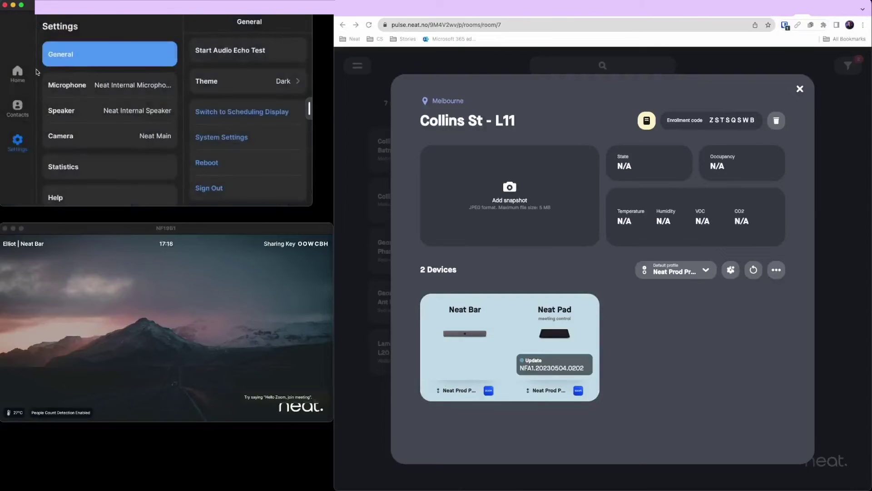
left_click(17, 72)
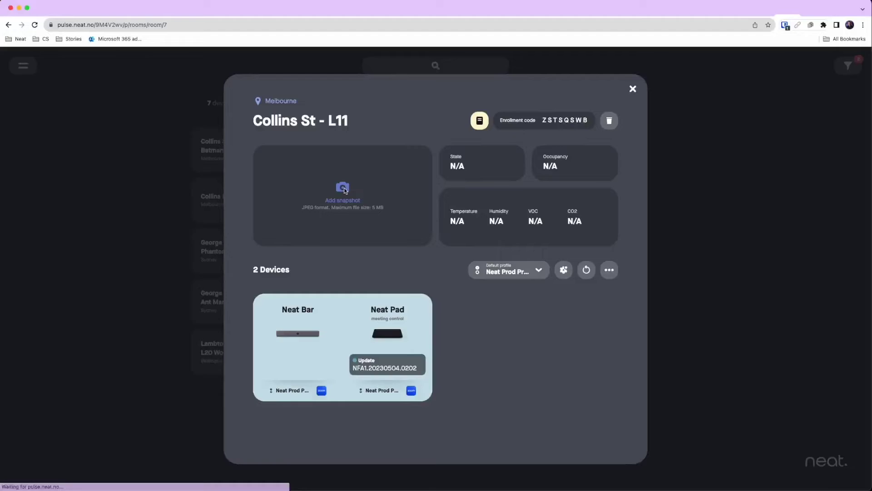
Set Pictures > Pulse product images > Neat Bar dual screen.jpeg as the room snapshot.
left_click(343, 187)
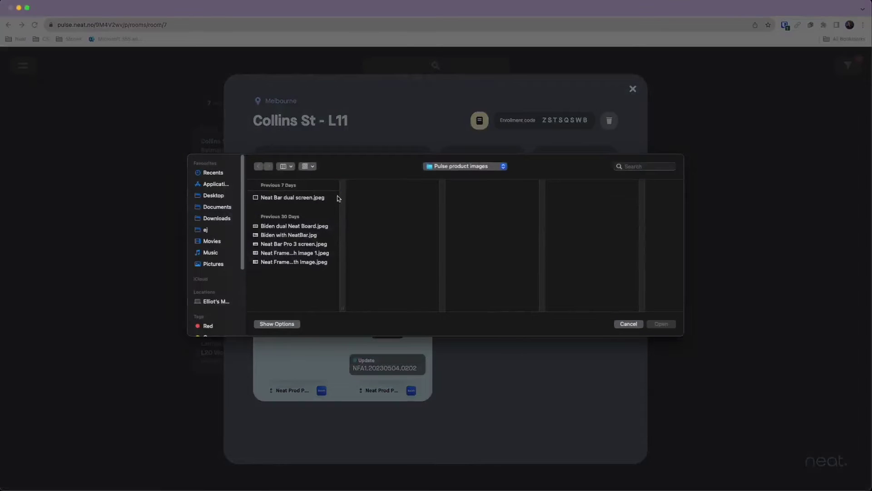
left_click(216, 264)
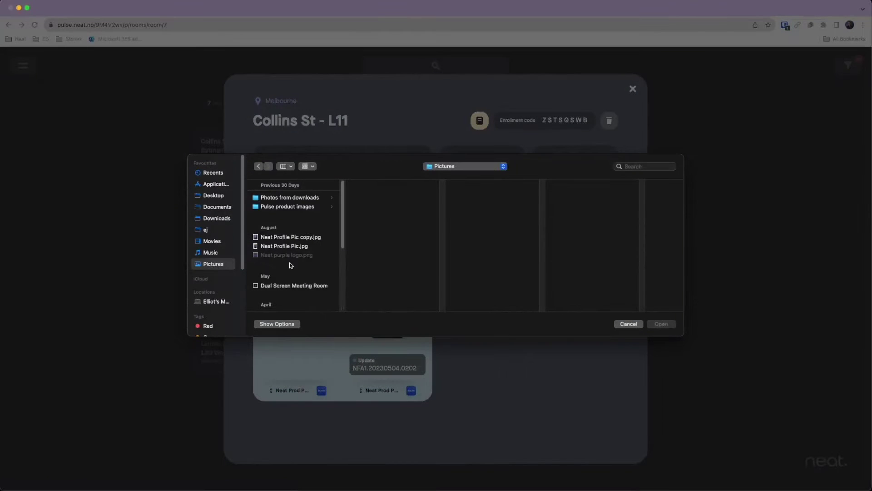
left_click(291, 212)
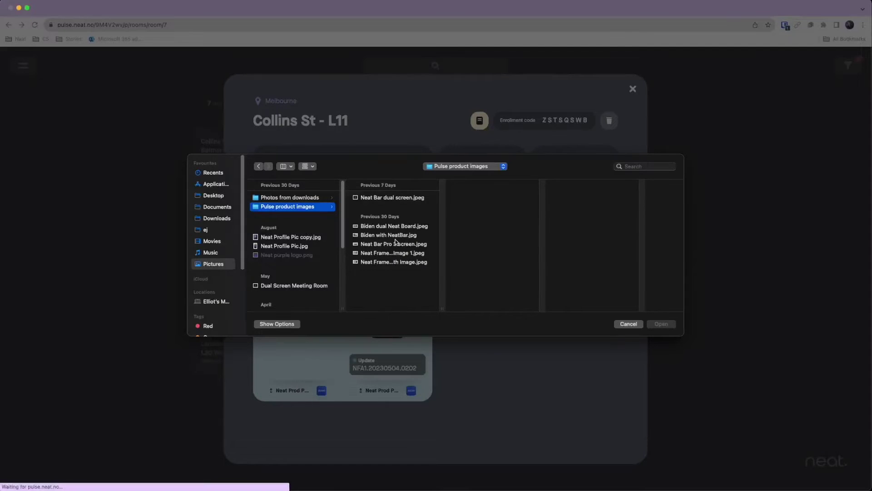
double_click(384, 198)
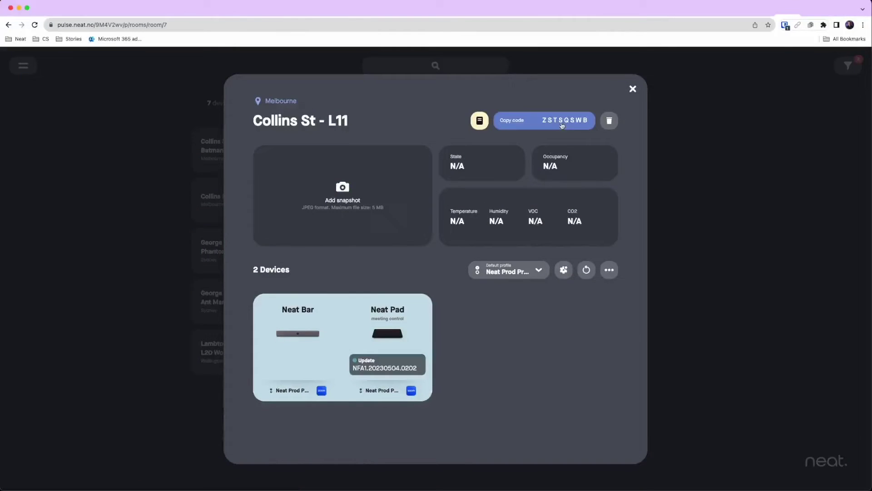
Add the room note 'Enrolled into Pulse 4/10/23' to Collins St - L11 and save it.
left_click(478, 123)
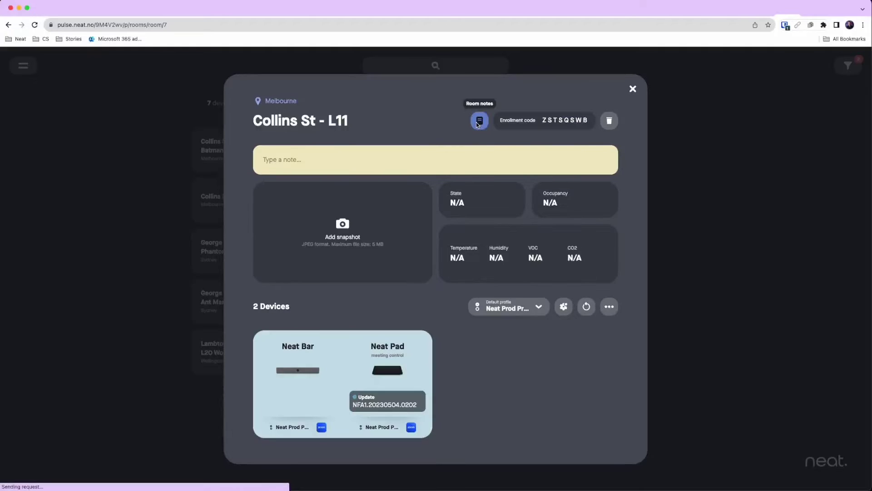
type("Enrol")
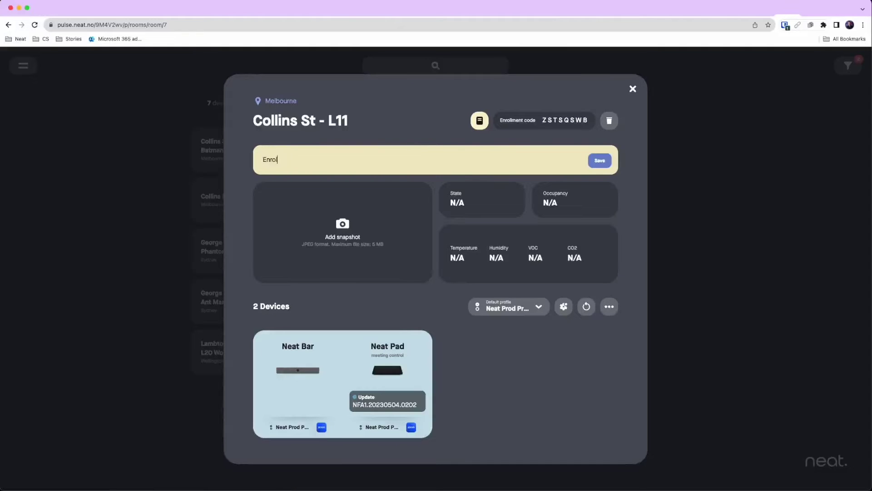
type("led into Pulse 4/10/23")
left_click(600, 161)
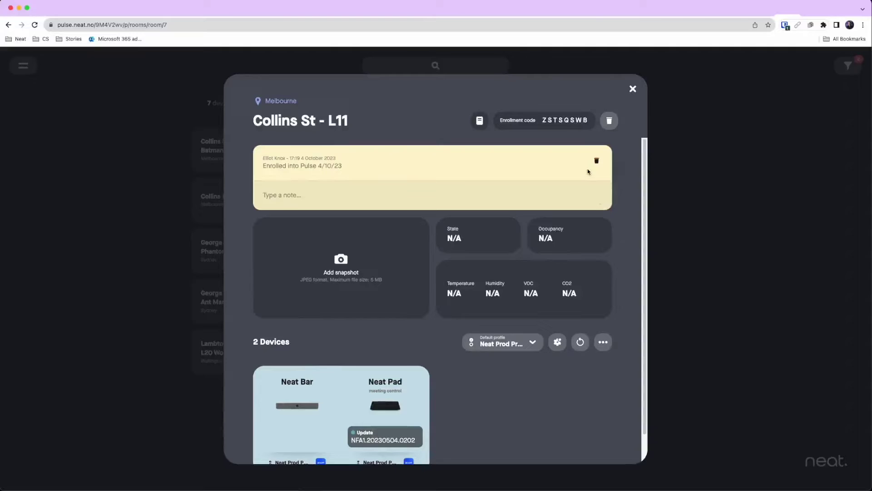
scroll(512, 312, "down", 2)
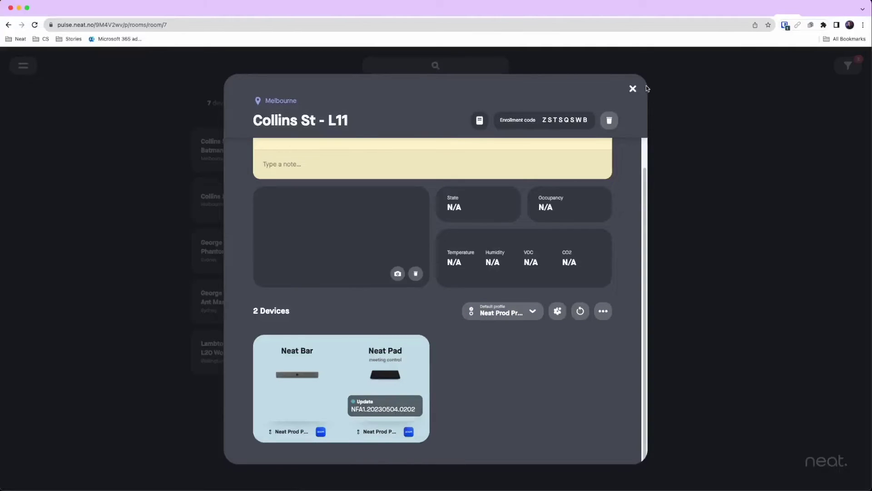
Update the Neat Pad's Zoom Rooms Controller from the Neat Bar/Neat Pad details, then close them.
left_click(426, 355)
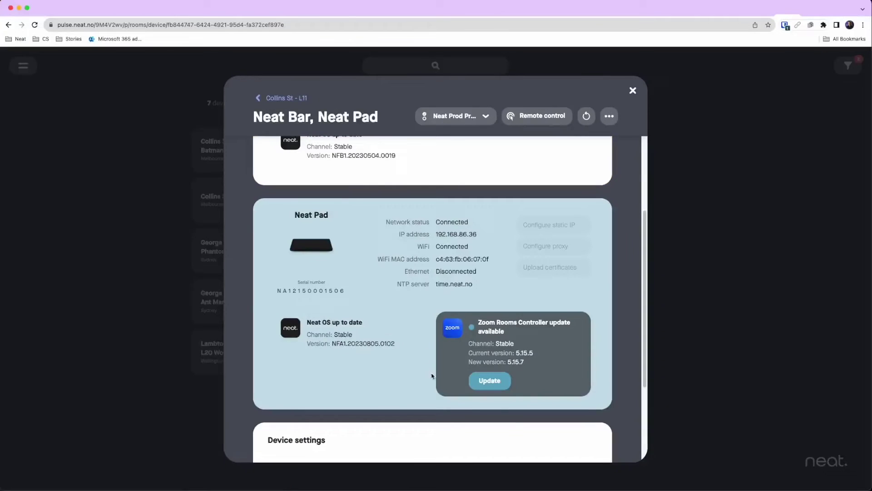
left_click(483, 382)
left_click(211, 102)
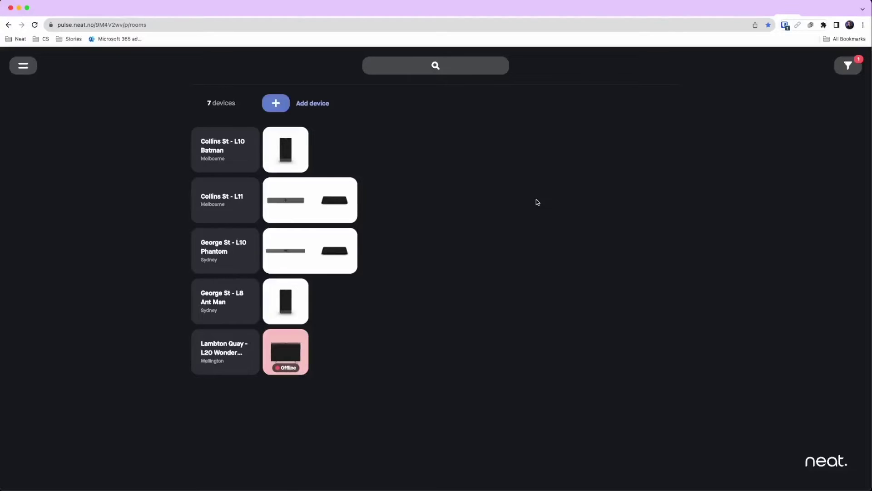
Reopen the Collins St - L11 room details and close them again.
left_click(216, 206)
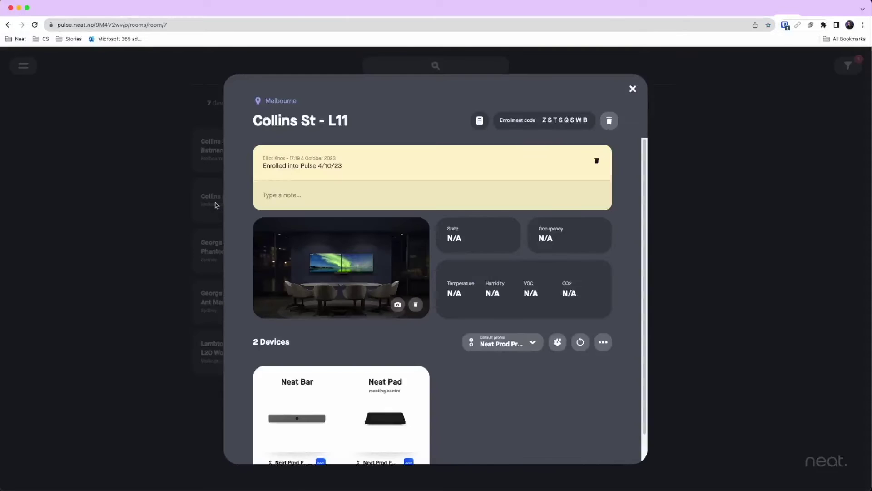
scroll(402, 408, "down", 1)
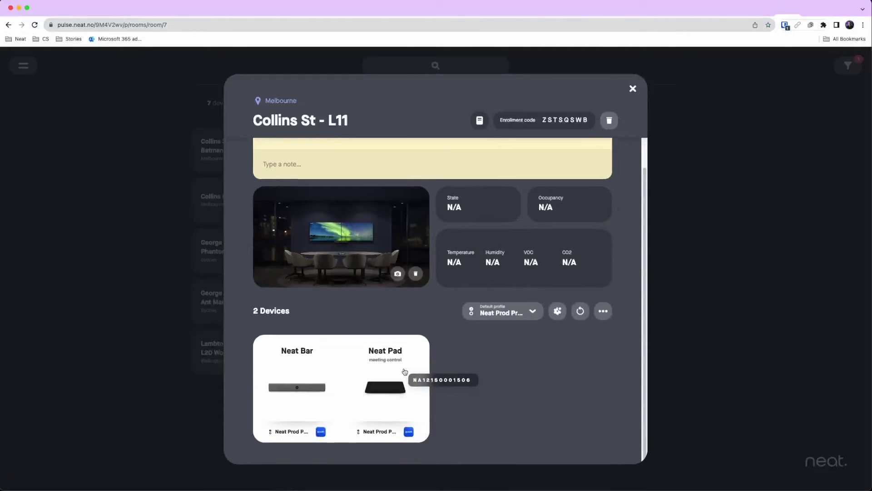
left_click(44, 247)
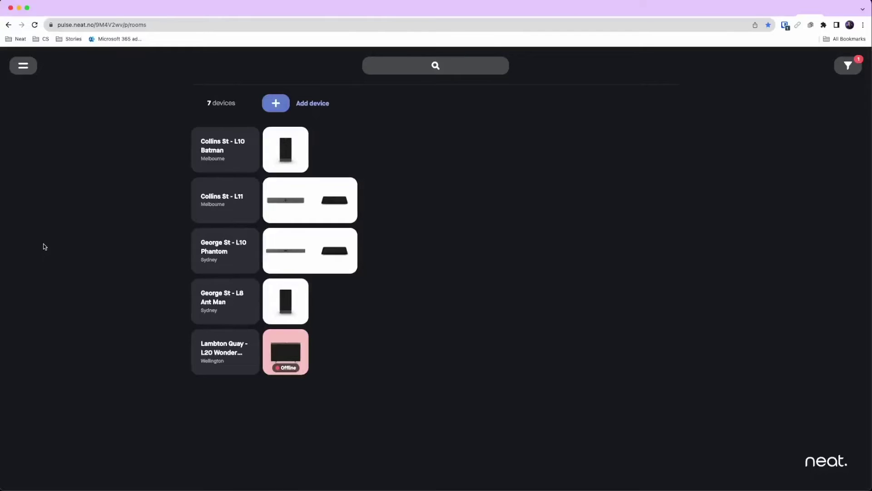
View the Collins St - L10 Batman room details twice, closing back to the rooms list.
left_click(218, 158)
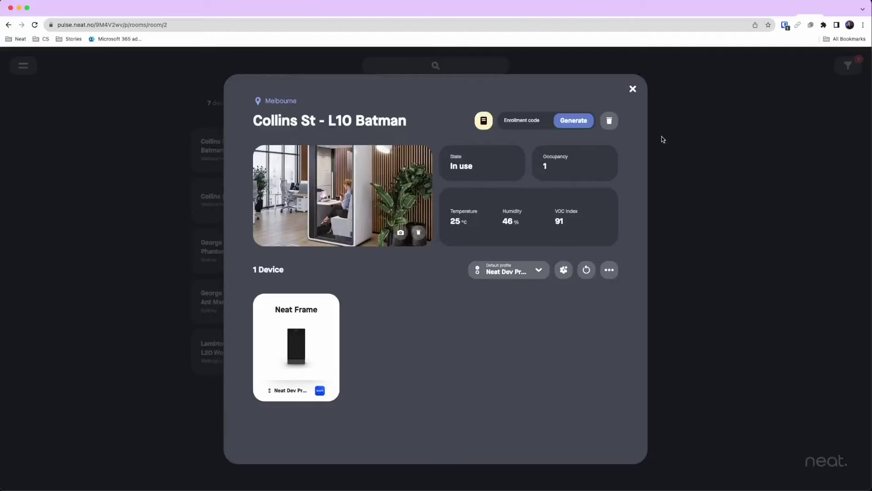
left_click(633, 89)
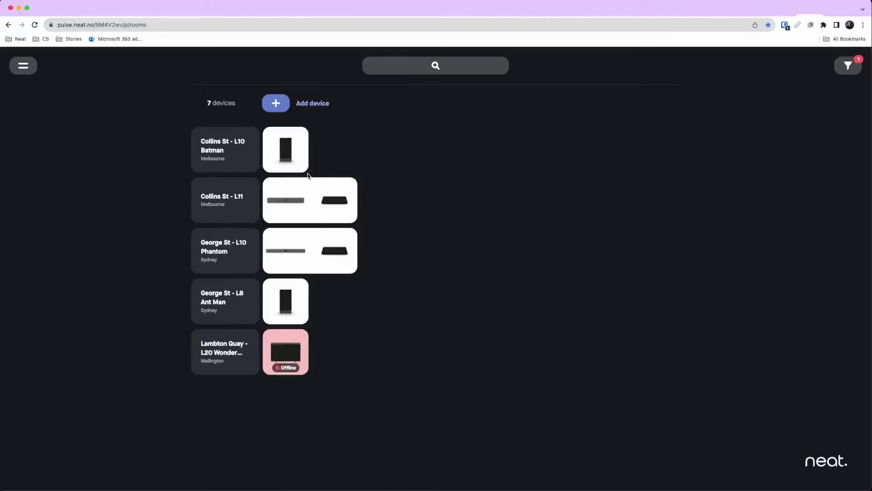
mouse_move(300, 173)
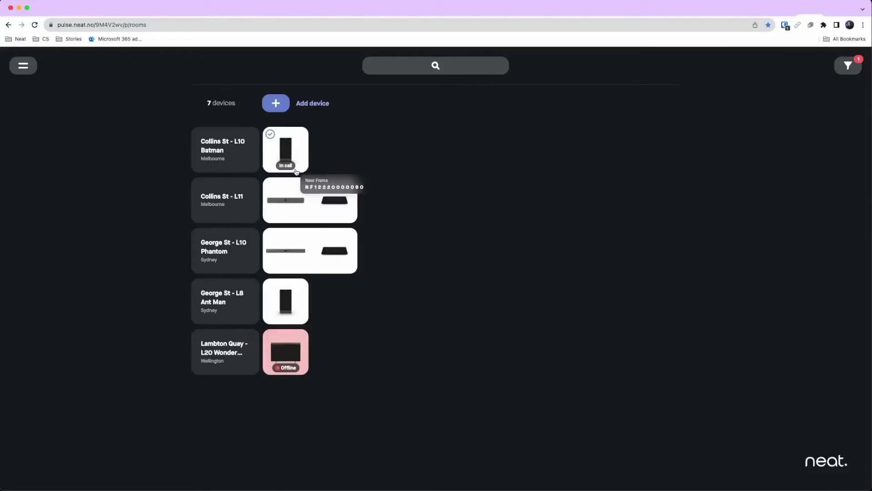
left_click(248, 164)
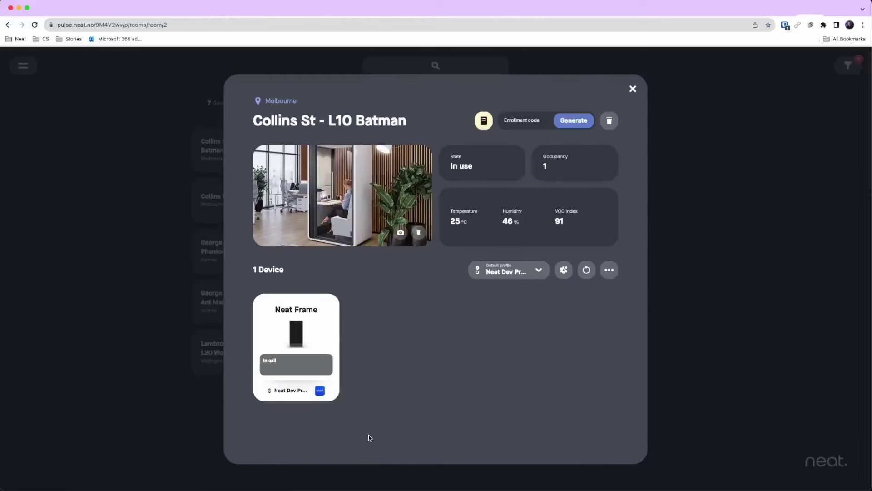
mouse_move(297, 388)
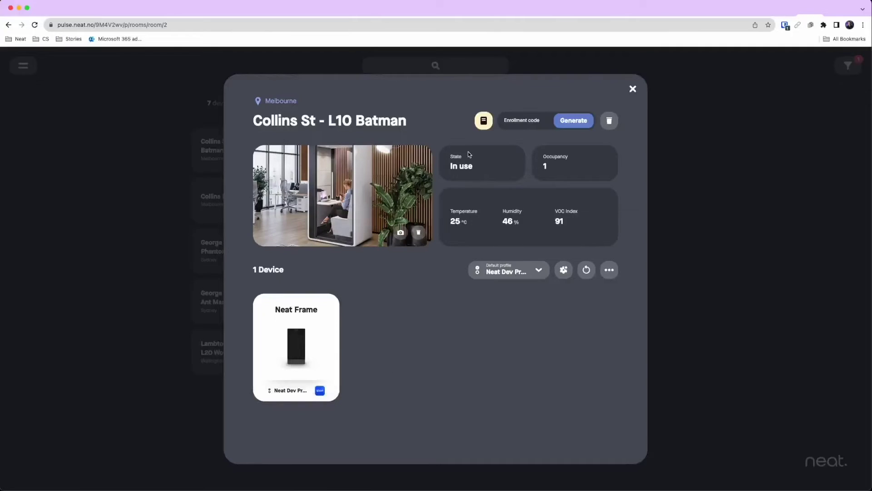
left_click(633, 90)
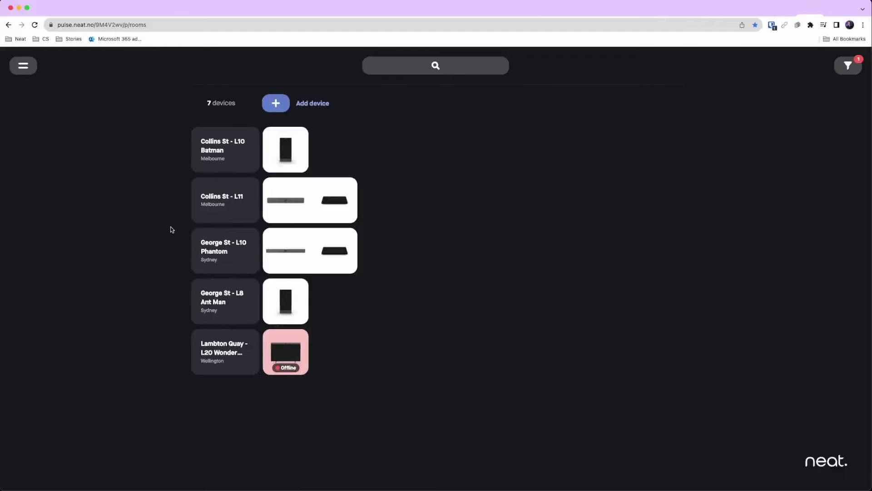
Set the George St - L10 Phantom room's location to Sydney and remove stray characters from its name.
left_click(215, 252)
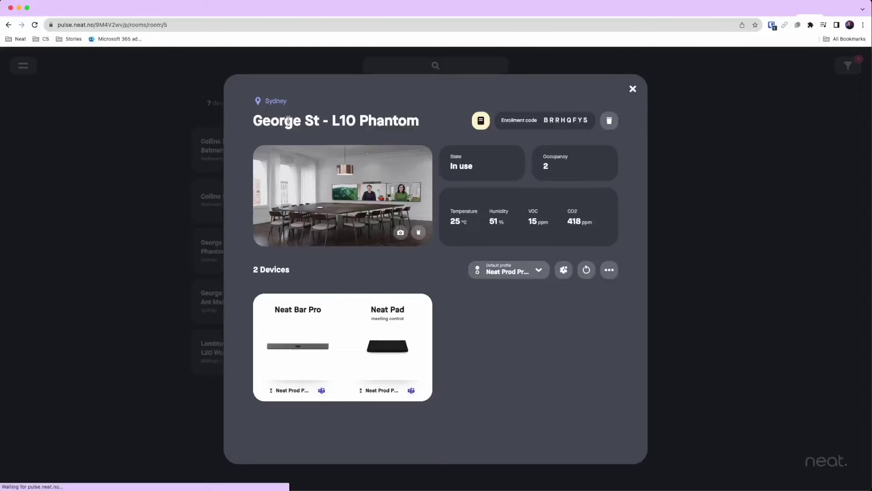
left_click(287, 105)
left_click(292, 145)
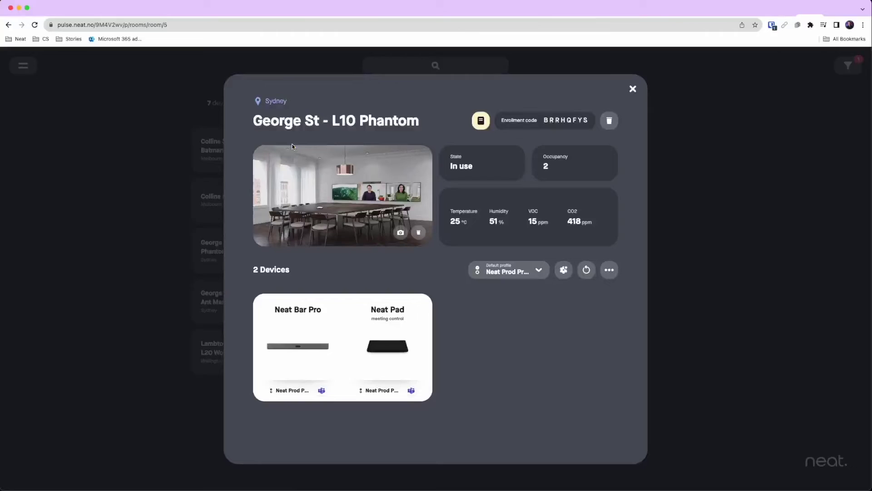
left_click(293, 110)
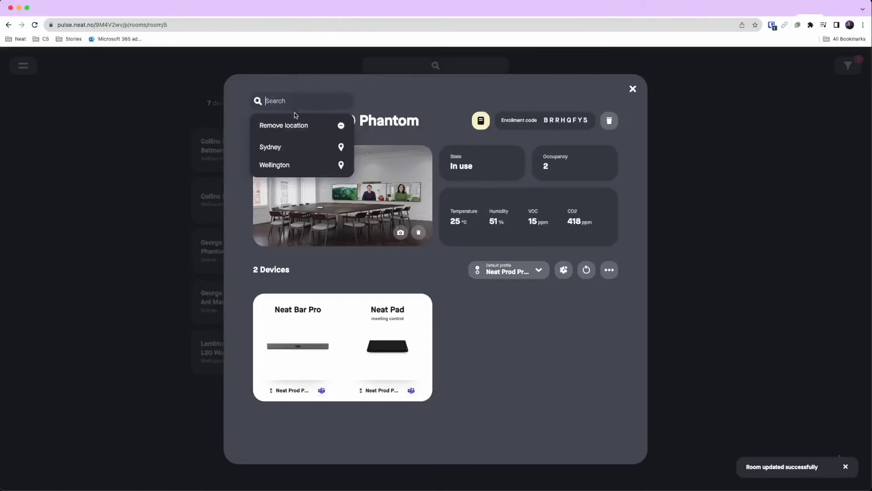
left_click(297, 148)
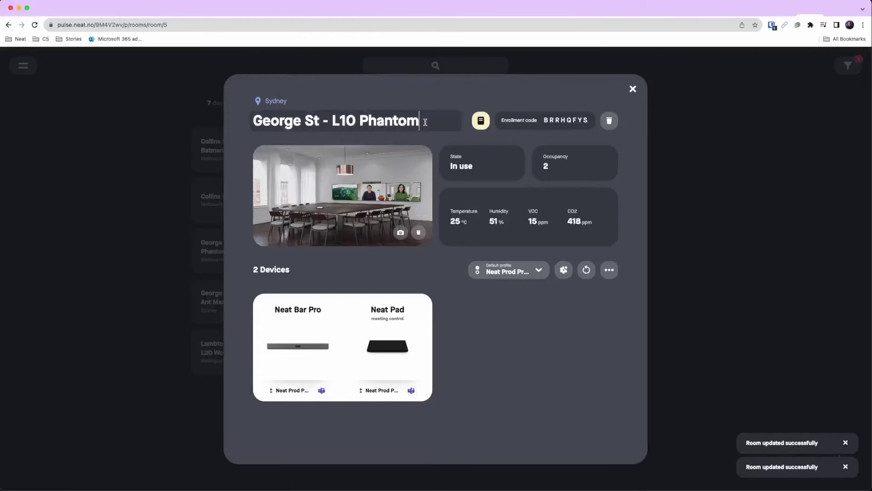
type("fdfd")
key("BackSpace")
key("BackSpace")
key("BackSpace")
key("BackSpace")
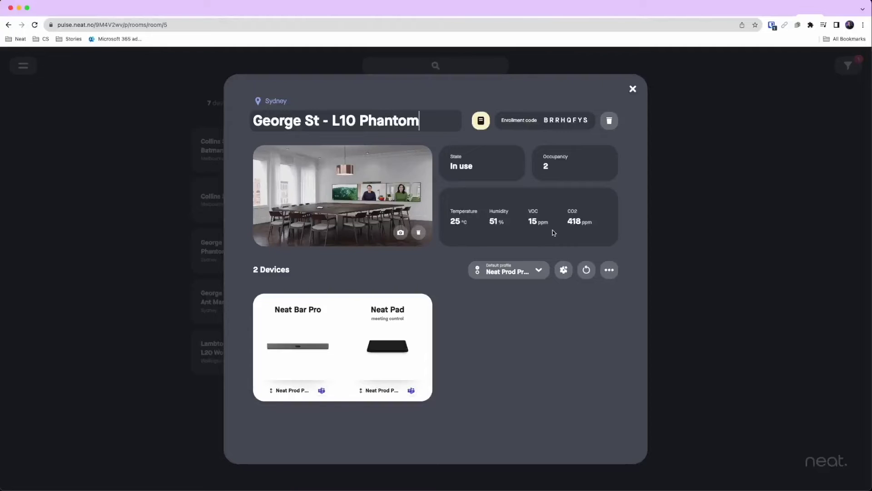
Assign Neat Dev Profile to both George St - L10 Phantom devices.
left_click(519, 271)
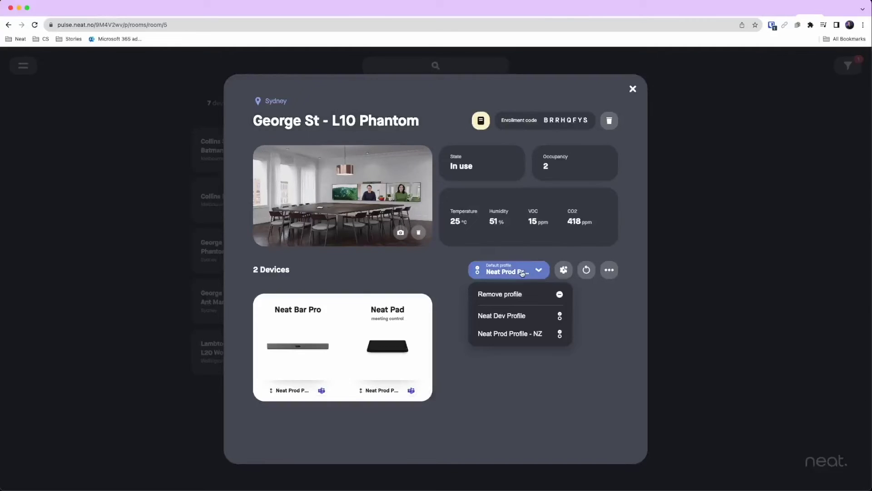
left_click(519, 314)
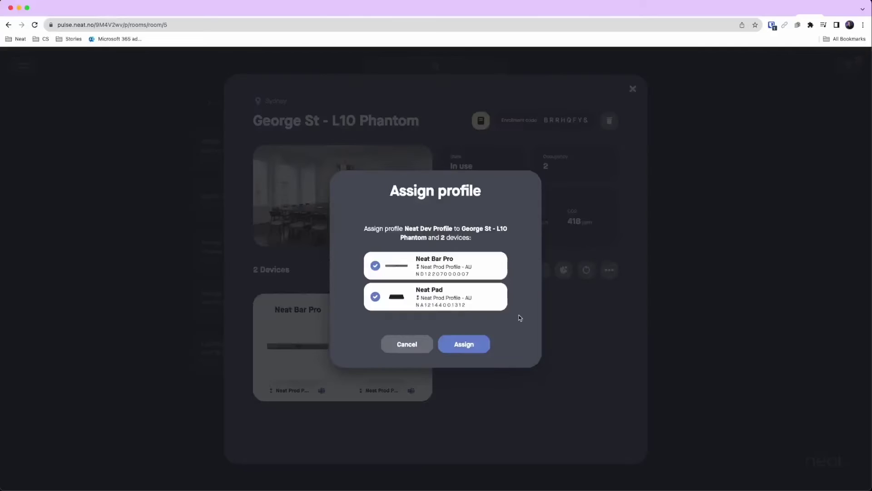
left_click(463, 345)
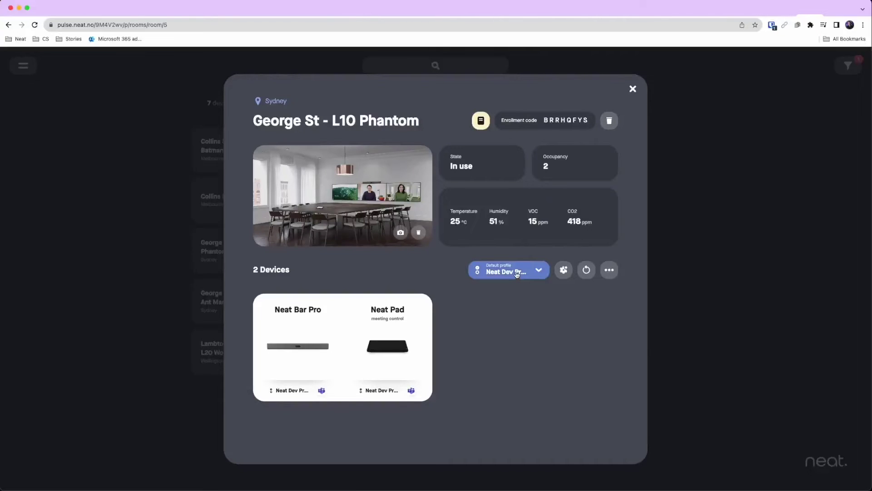
Reassign Neat Prod Profile - AU and confirm the devices have no updates available.
left_click(516, 274)
left_click(518, 314)
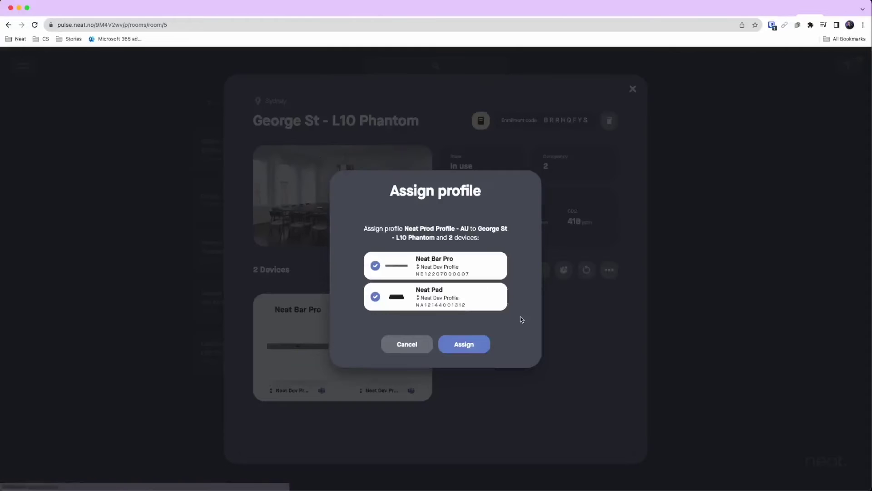
left_click(482, 349)
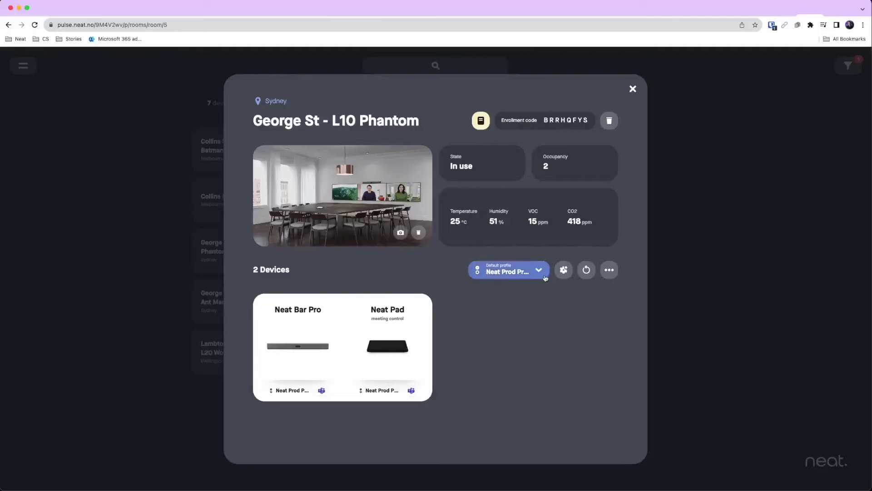
left_click(563, 272)
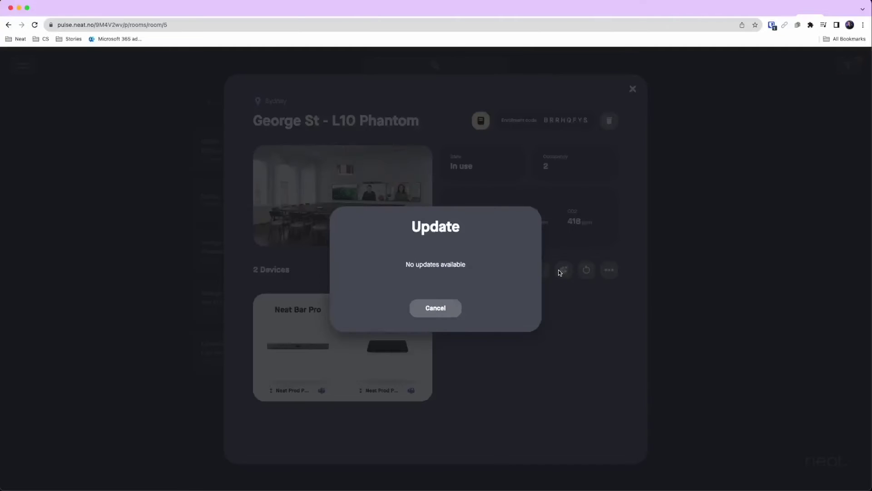
left_click(452, 310)
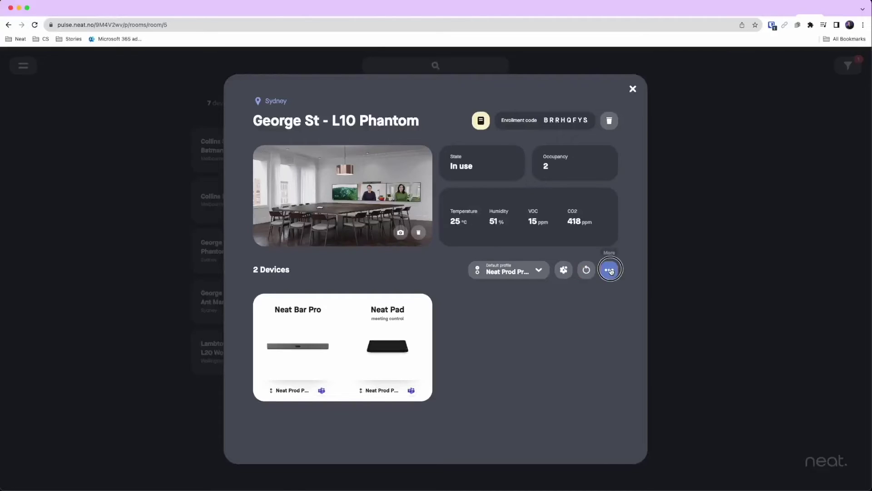
Submit the Phantom room's device logs to Neat support, creating an Outlook draft, and return to Neat Pulse.
left_click(609, 269)
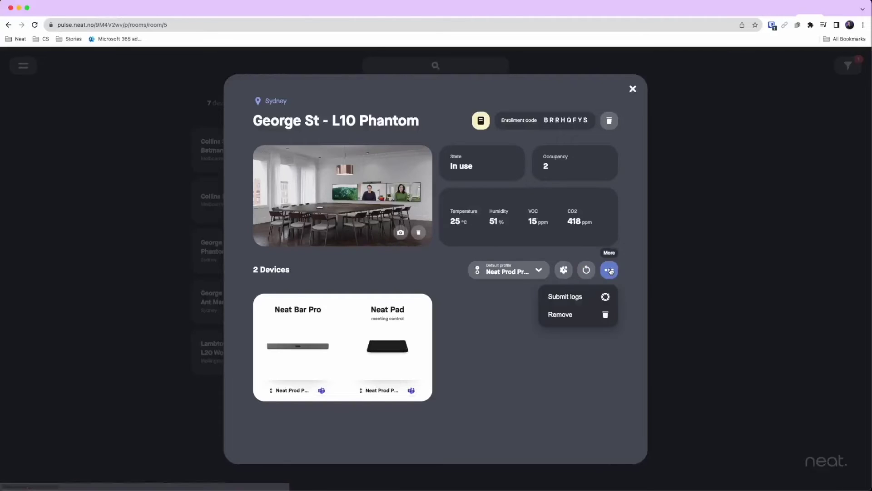
left_click(584, 297)
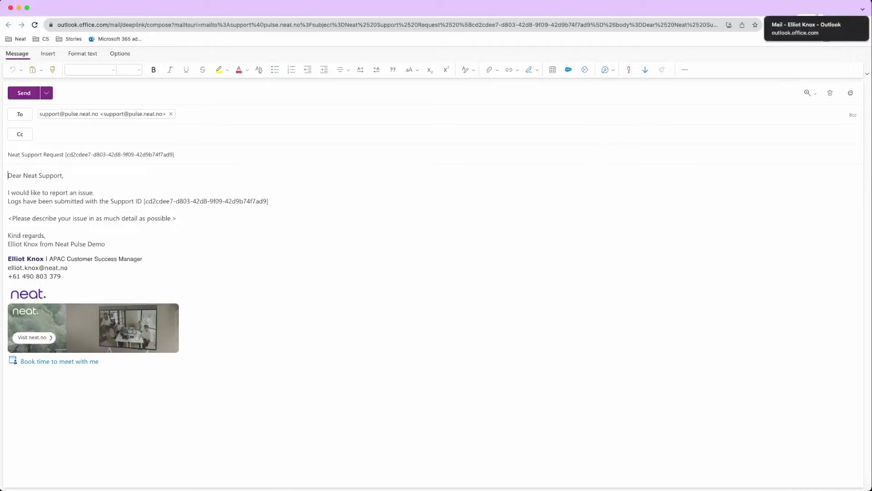
left_click(813, 15)
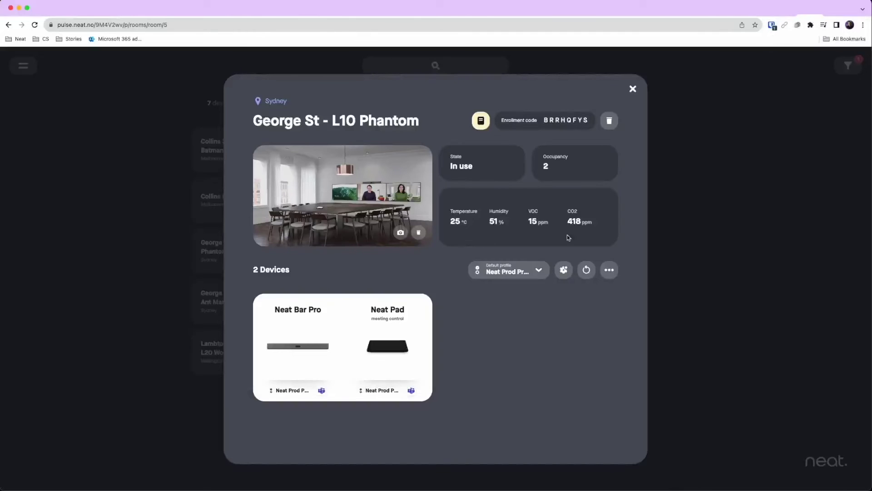
Open the Neat Bar Pro and Neat Pad page, expand Software (checking the profile lock) and Display settings.
left_click(334, 327)
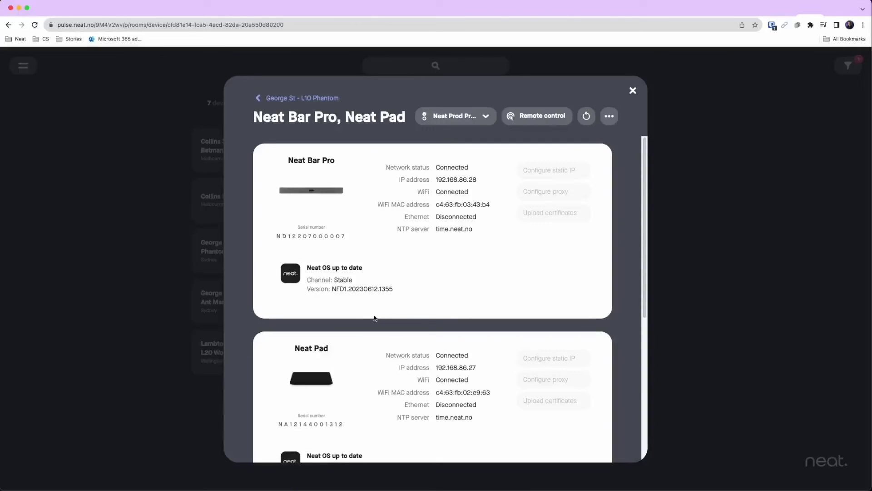
scroll(377, 318, "down", 1)
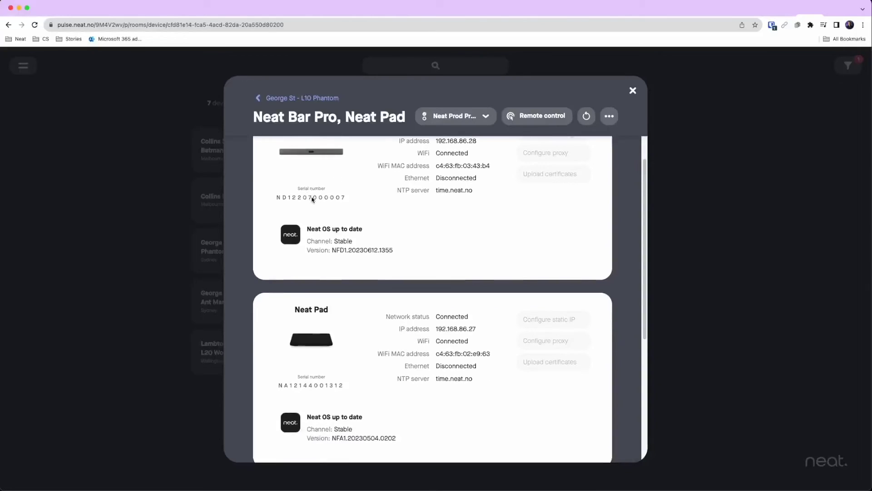
scroll(391, 333, "down", 5)
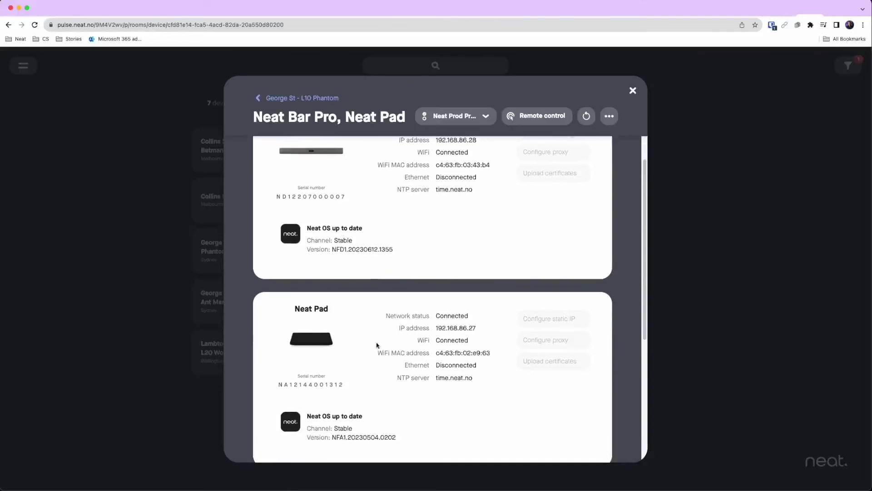
left_click(396, 312)
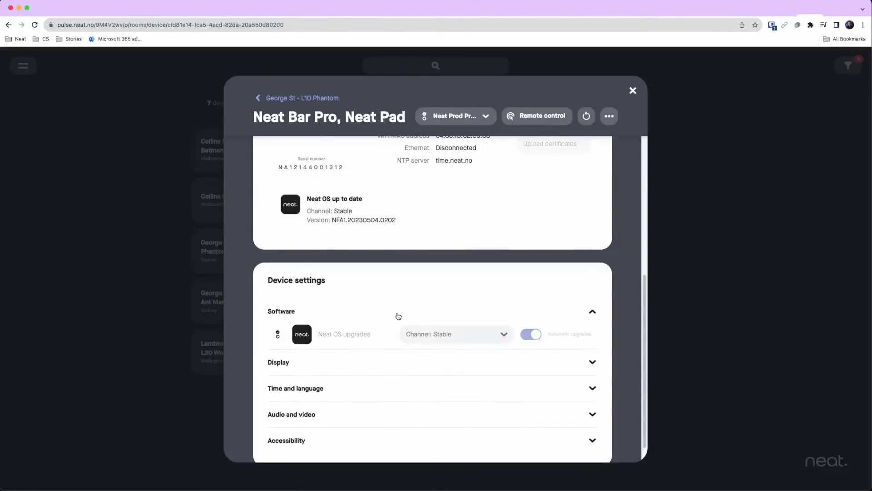
scroll(403, 323, "down", 1)
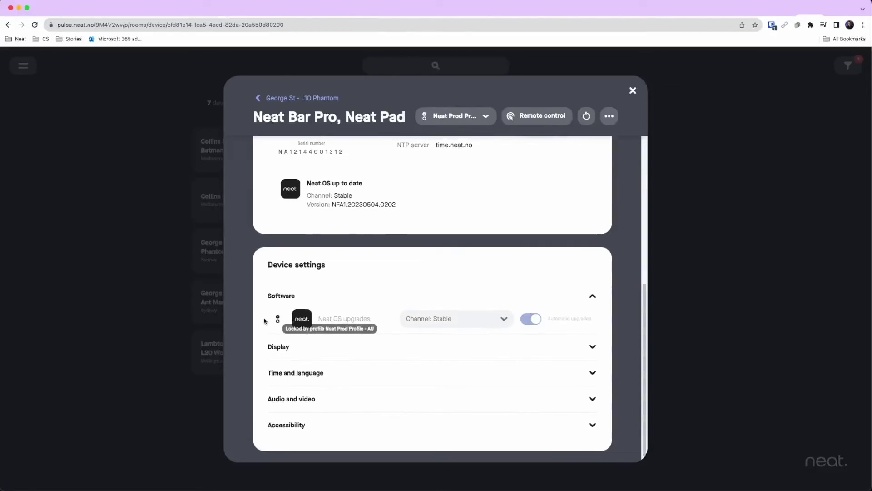
left_click(277, 321)
mouse_move(278, 321)
left_click(335, 347)
scroll(356, 354, "down", 5)
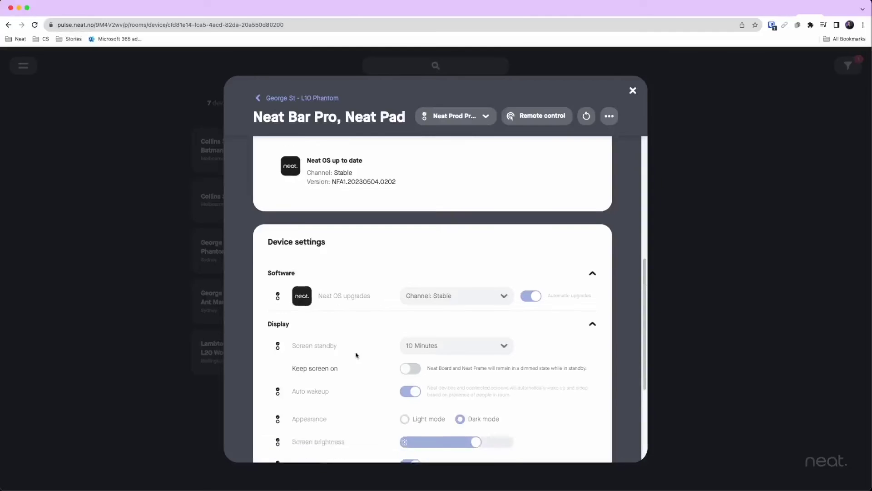
scroll(357, 353, "up", 6)
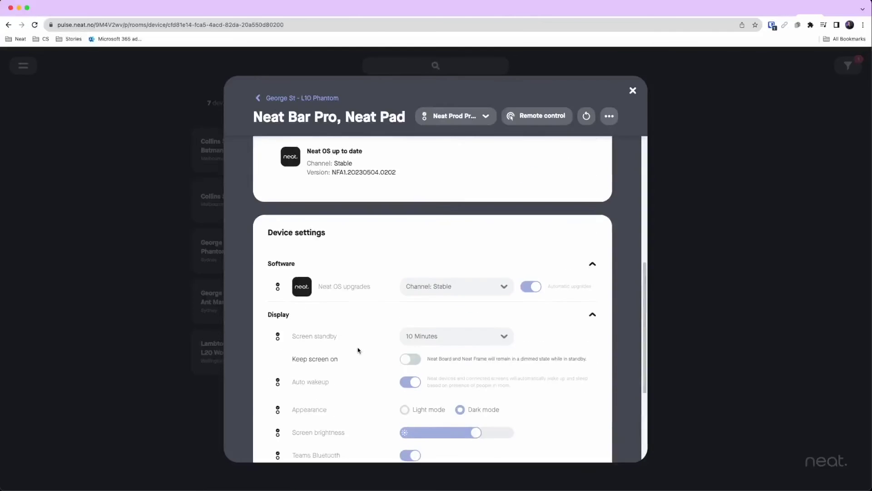
Scroll back to the top of the Neat Bar Pro and Neat Pad device page.
scroll(359, 350, "up", 4)
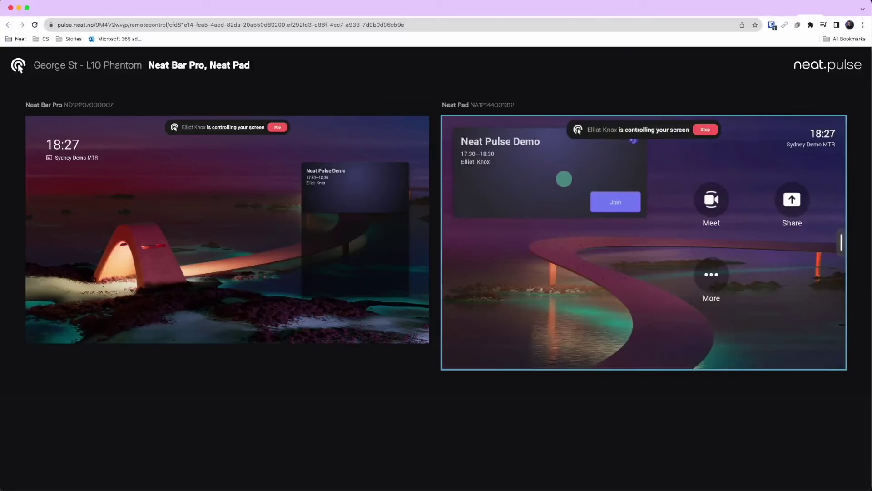
Join the Neat Pulse Demo meeting on the remote Neat Pad and cycle auto framing through Off, Group and Individuals.
left_click(607, 201)
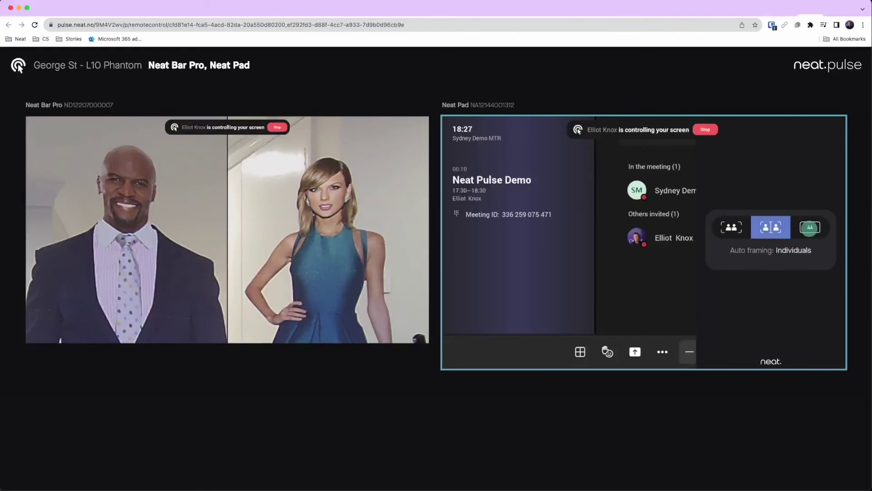
left_click(809, 227)
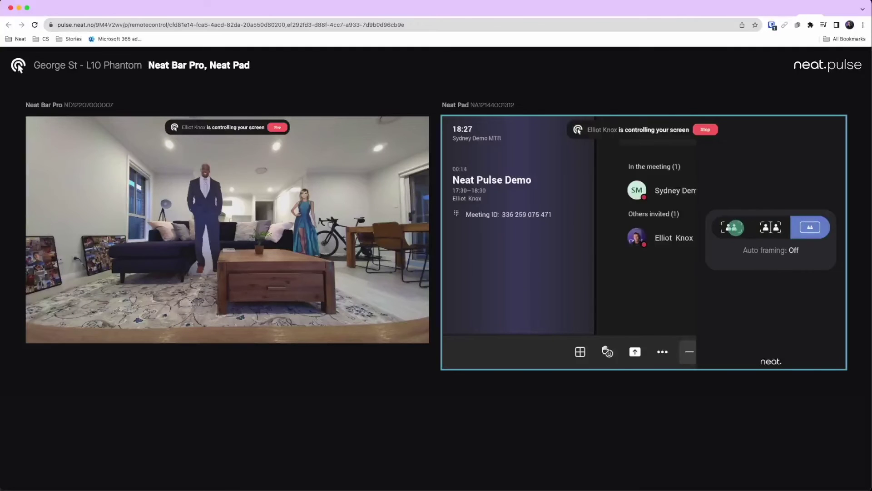
left_click(732, 227)
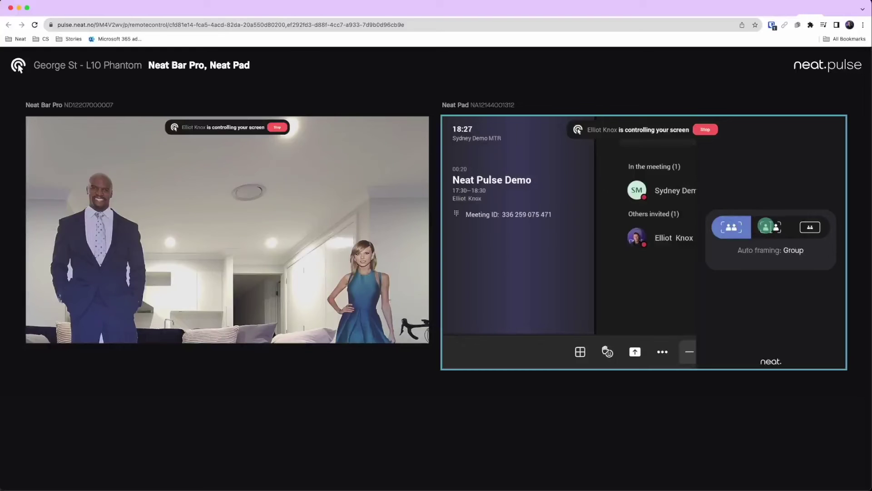
left_click(766, 226)
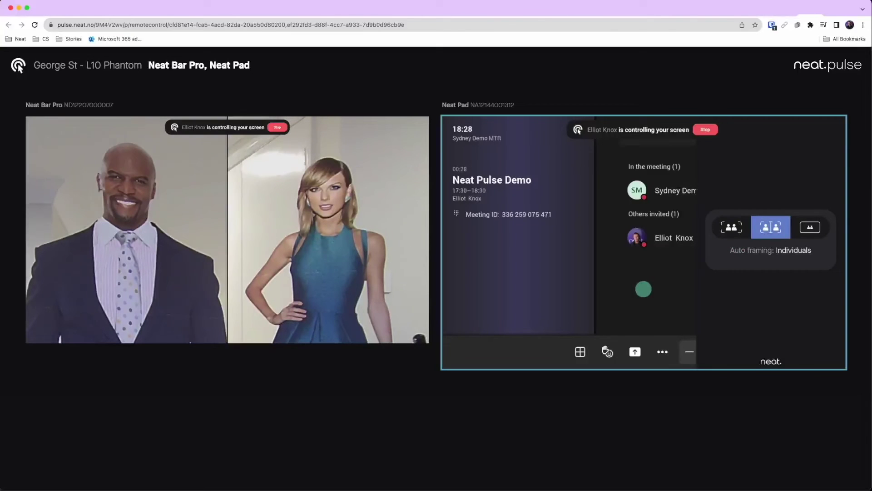
left_click(644, 289)
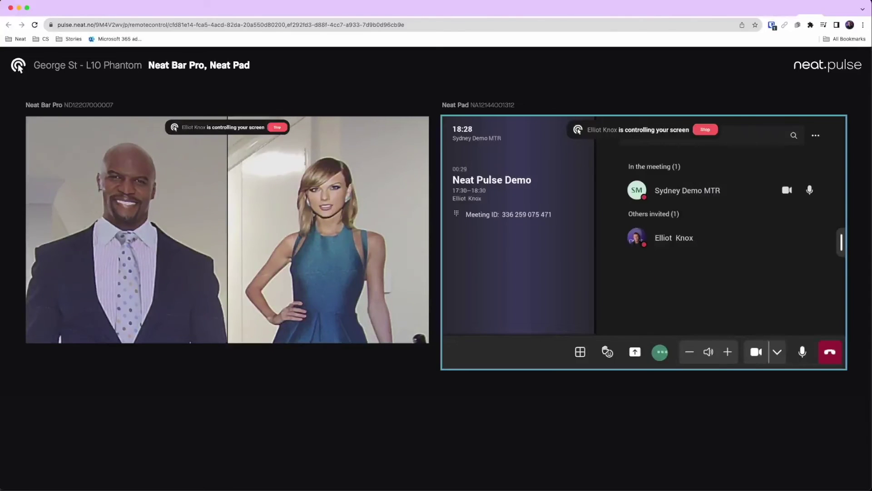
End the call on the Neat Pad, return it home, and exit remote control to the device details.
left_click(660, 352)
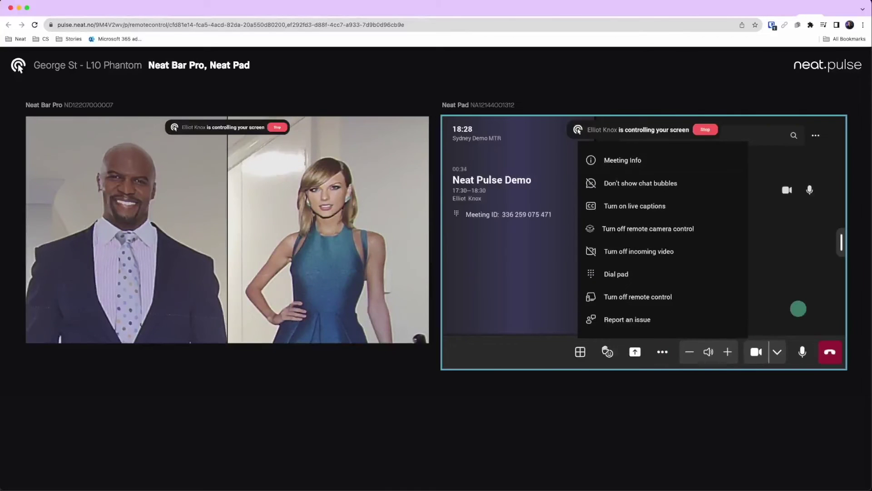
left_click(798, 308)
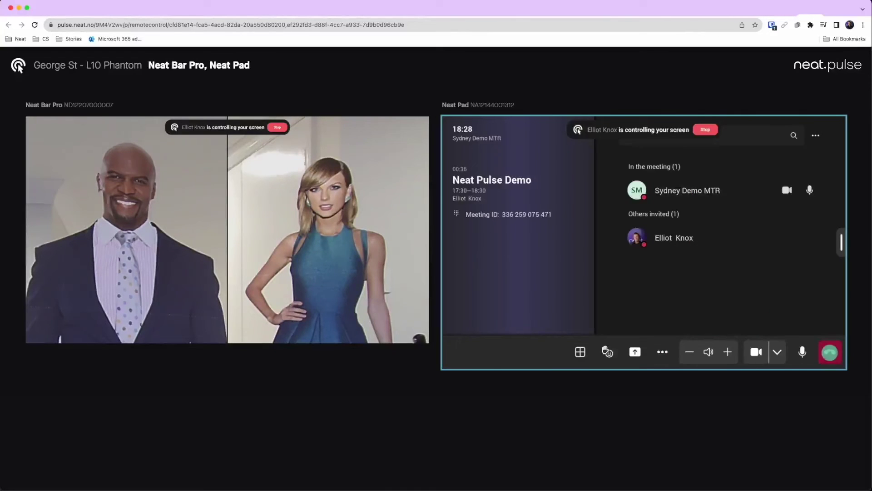
left_click(829, 352)
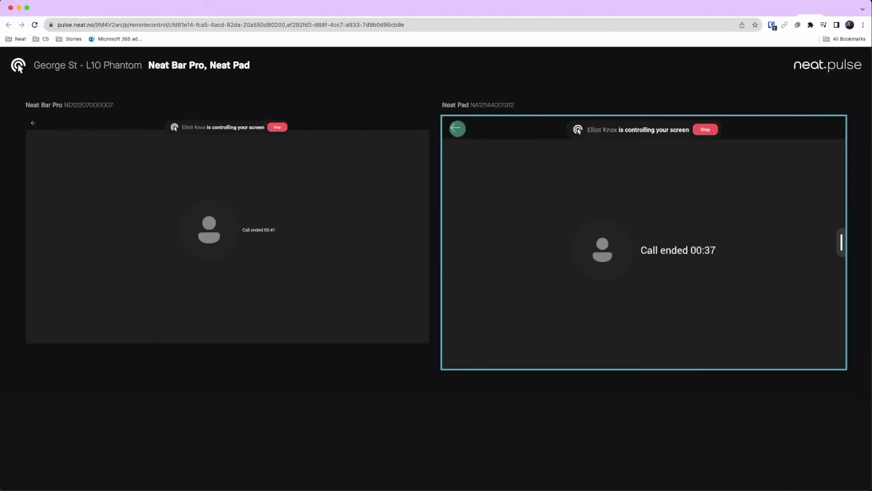
left_click(458, 129)
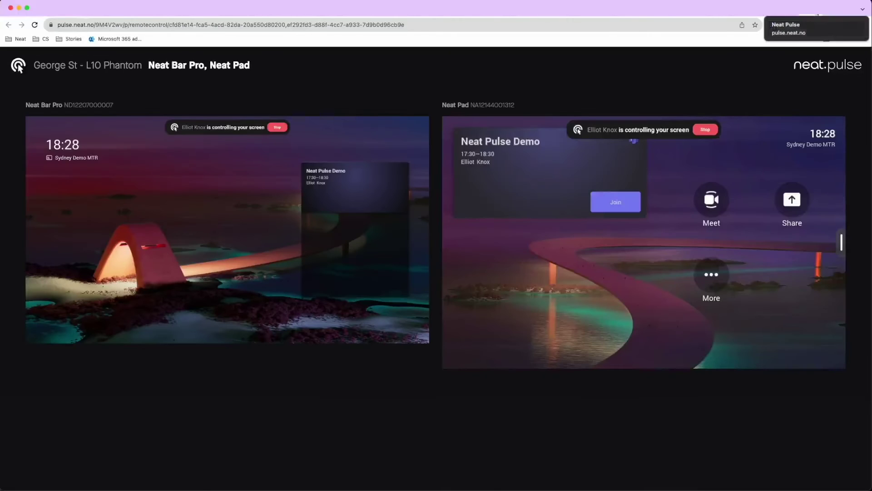
left_click(818, 14)
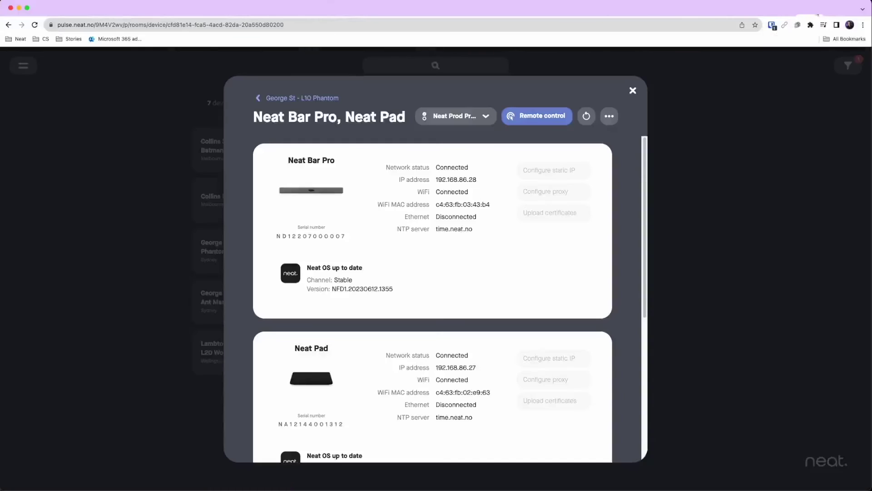
Close the device details and search the device list for 'collins st'.
left_click(632, 90)
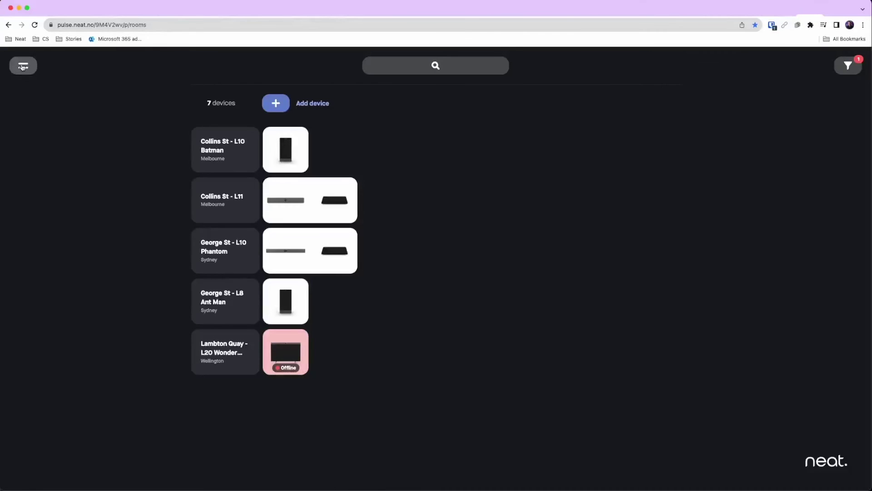
left_click(456, 66)
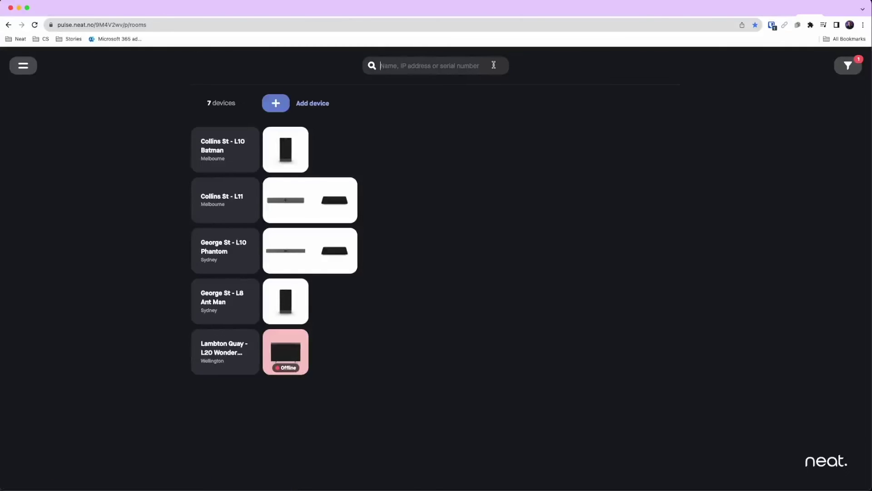
type("c")
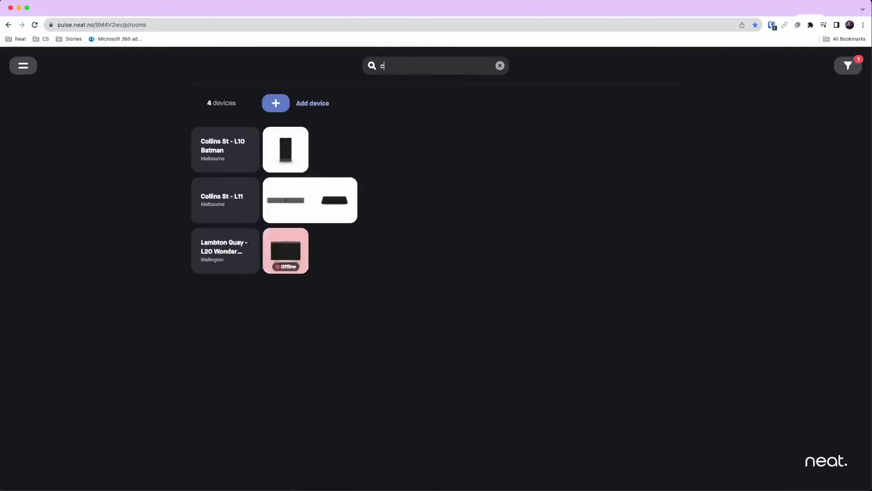
type("ollins")
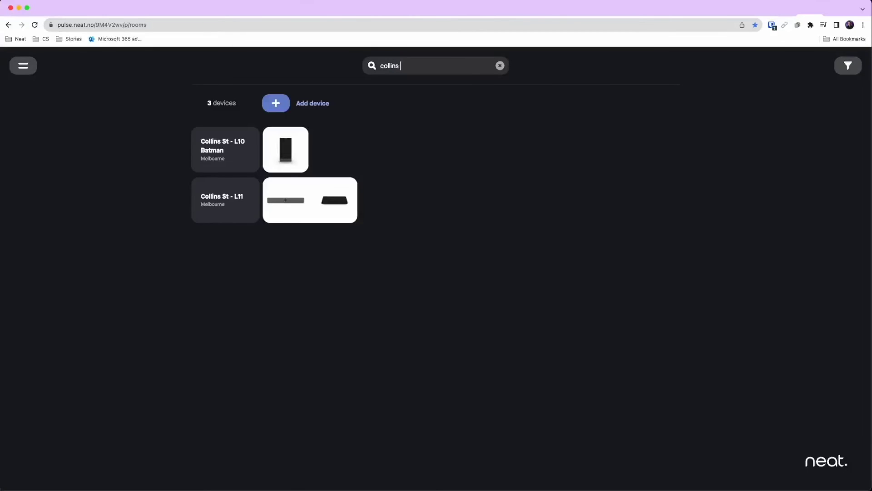
type(" st - l10")
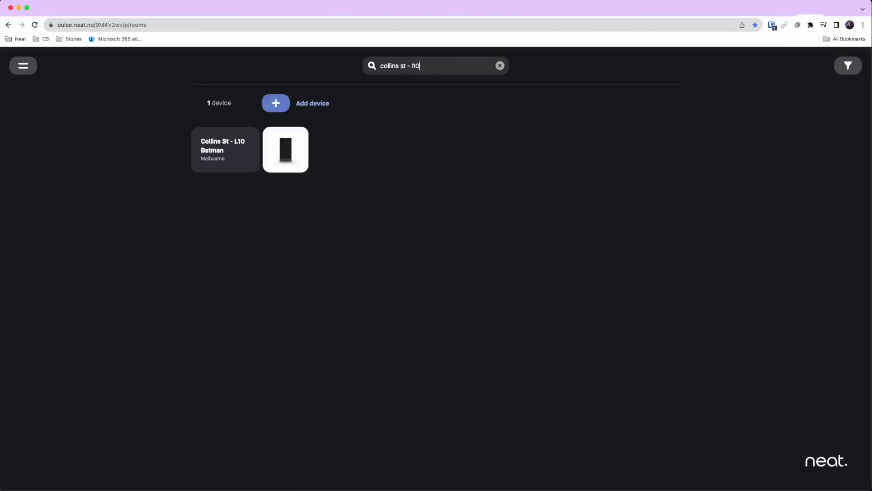
key("BackSpace")
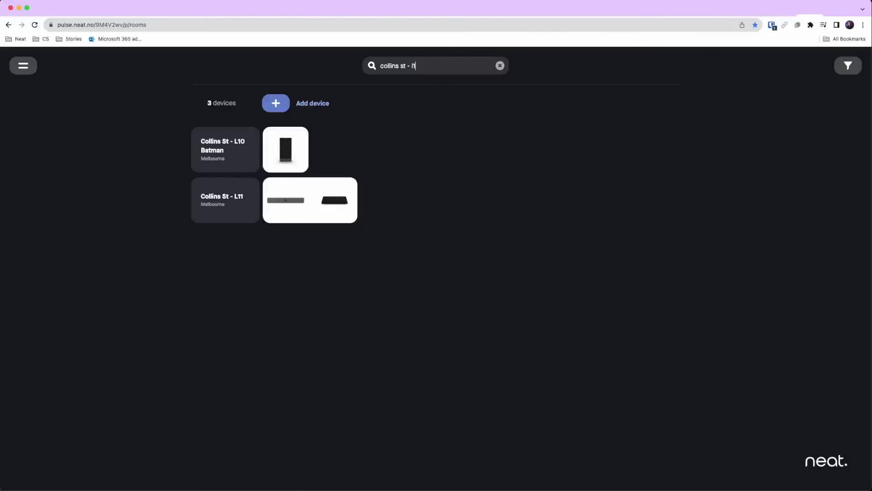
key("BackSpace")
key("BackSpace")
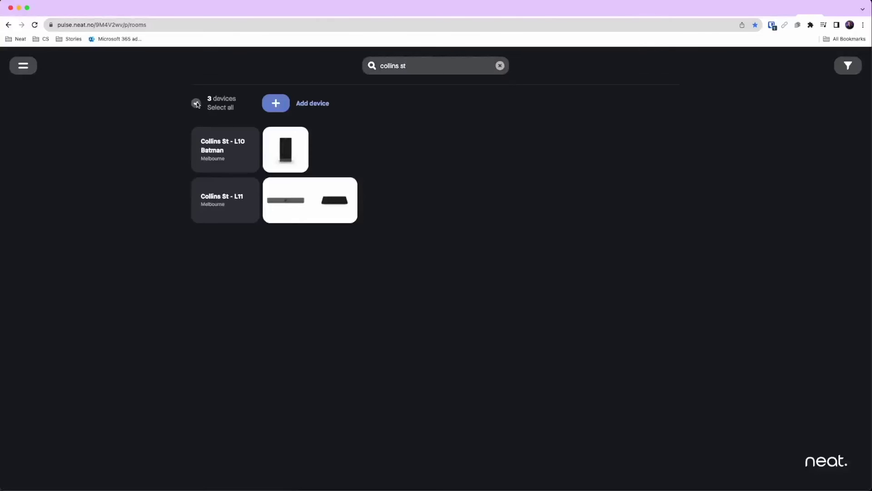
Select all Collins St devices, confirm no updates are available, then clear the selection.
left_click(196, 103)
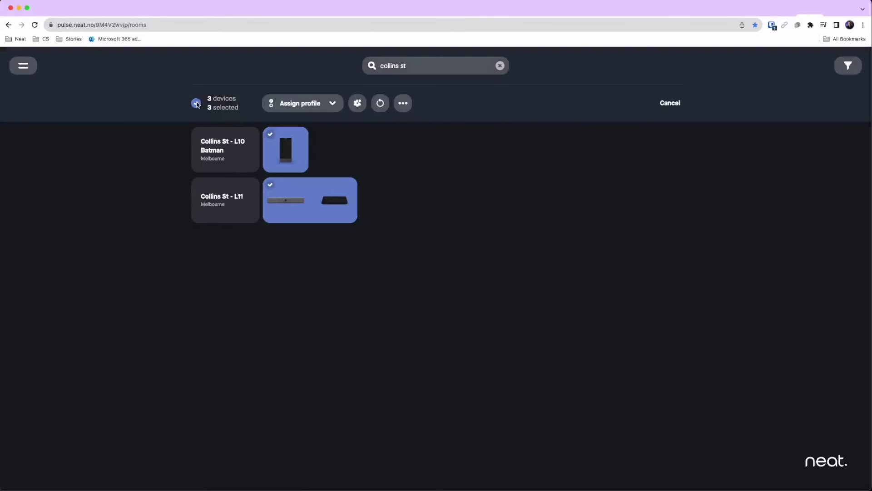
left_click(302, 102)
left_click(302, 103)
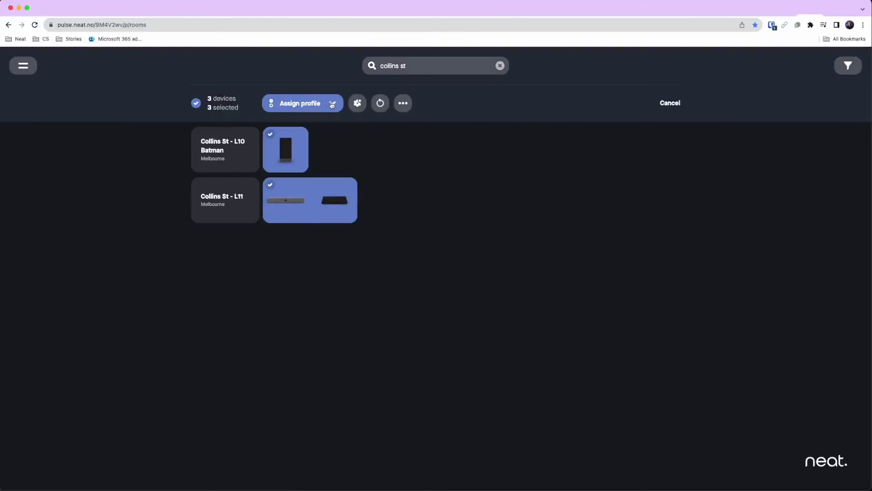
left_click(358, 104)
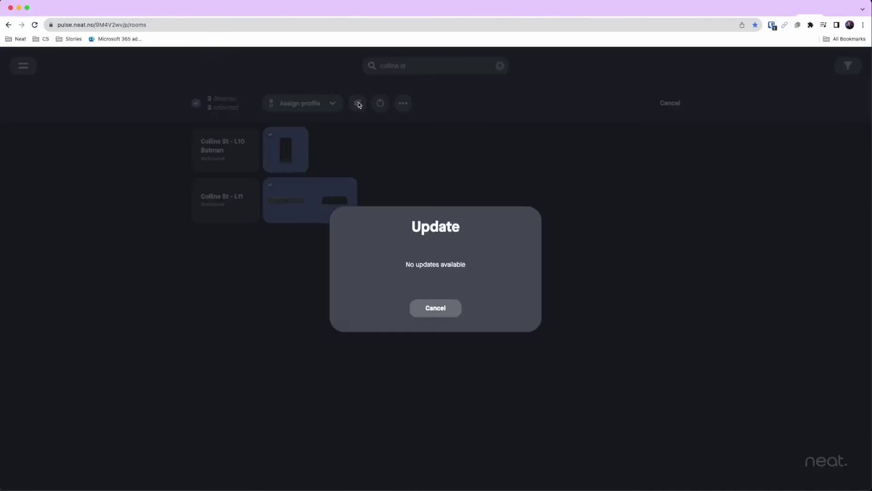
left_click(431, 310)
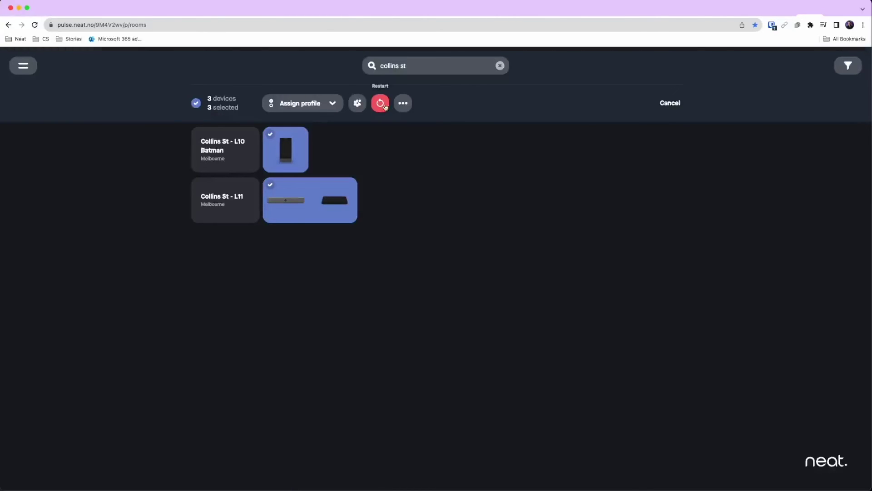
left_click(404, 104)
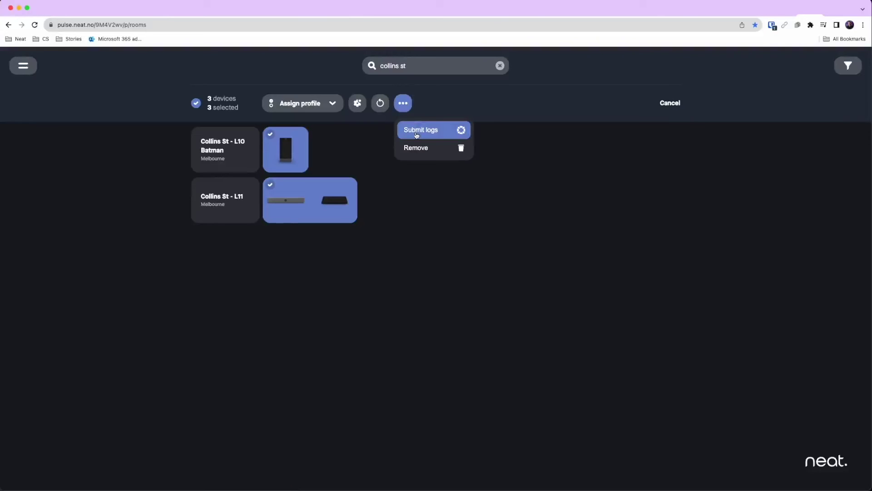
left_click(365, 148)
left_click(196, 104)
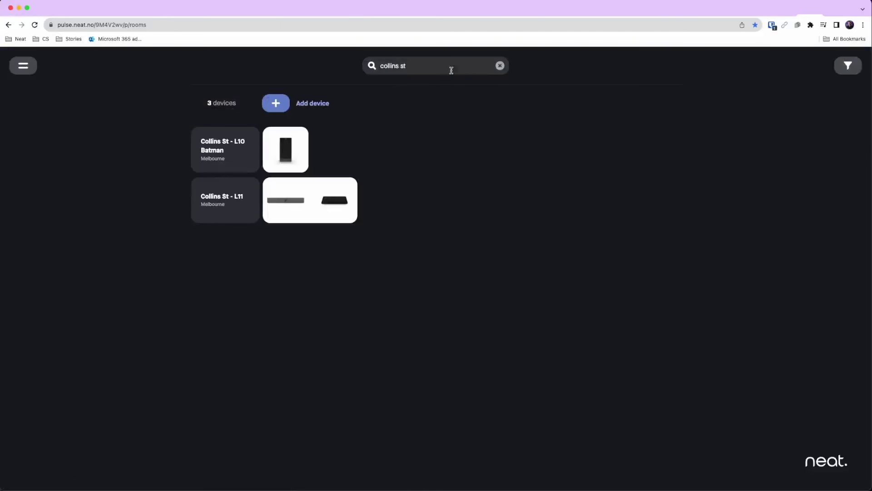
left_click(500, 65)
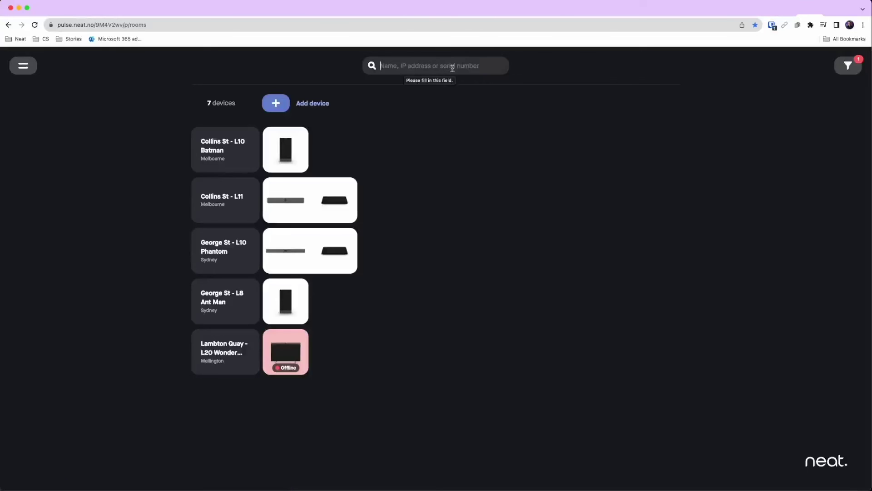
left_click(848, 66)
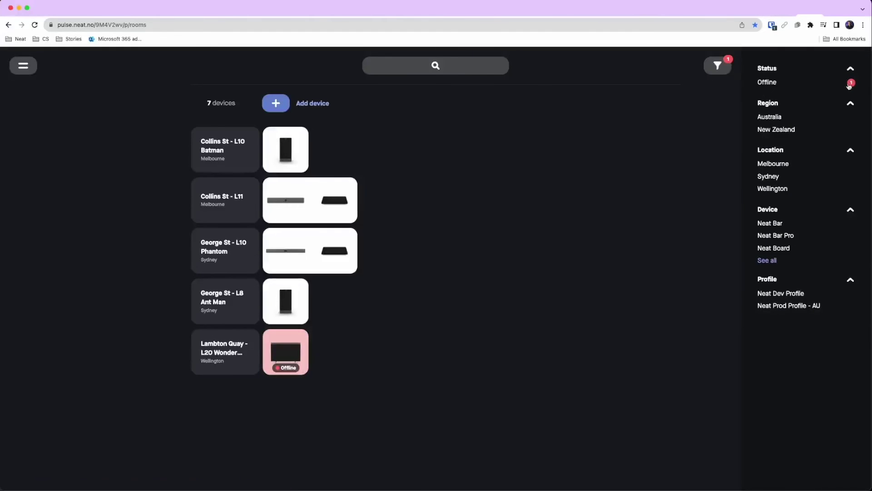
left_click(768, 83)
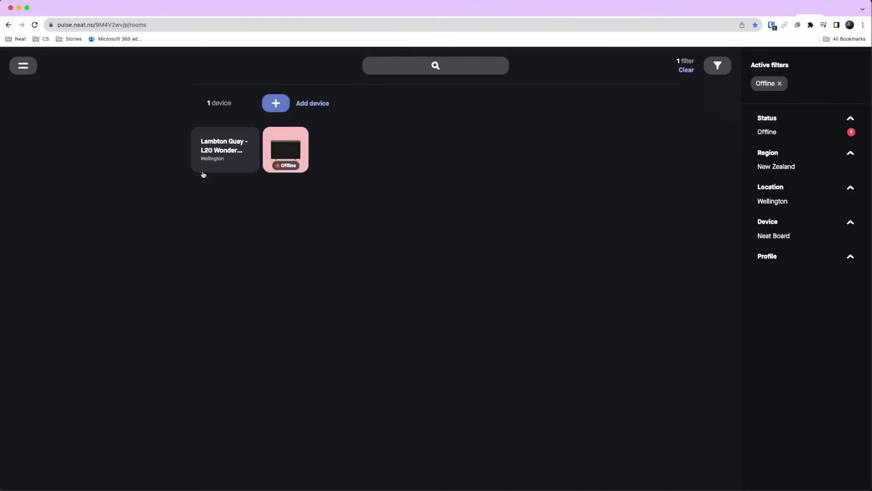
left_click(217, 156)
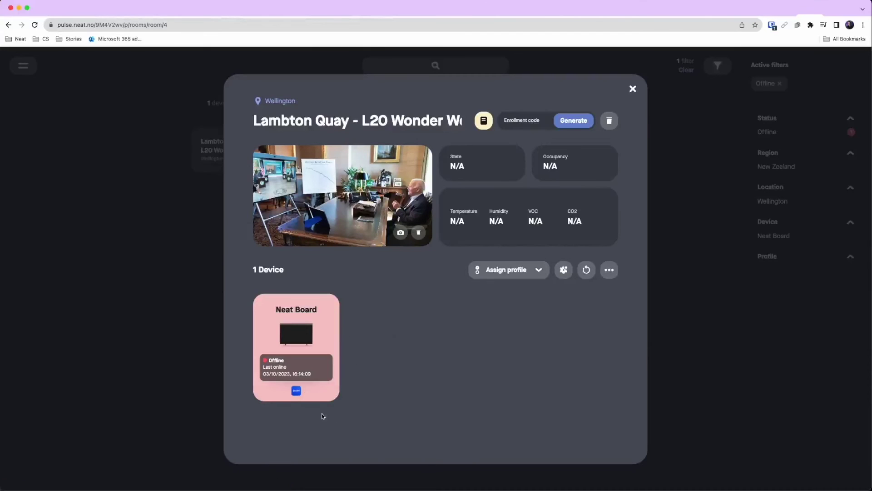
mouse_move(295, 389)
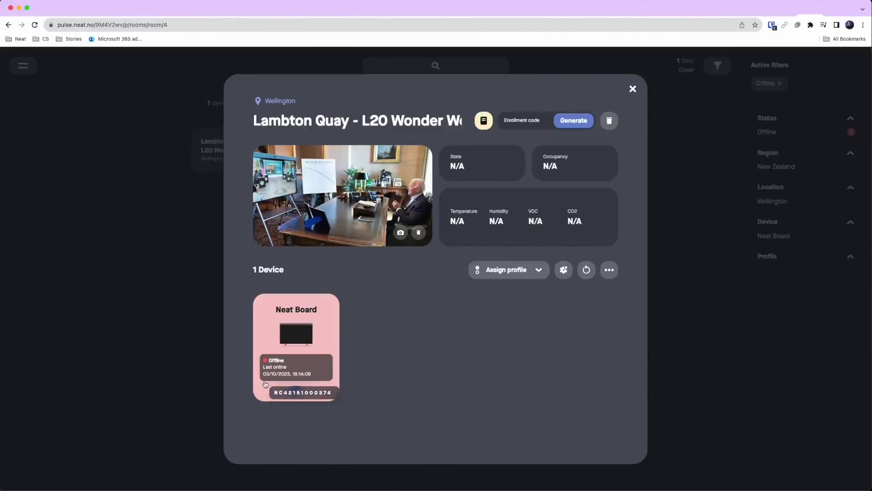
left_click(633, 90)
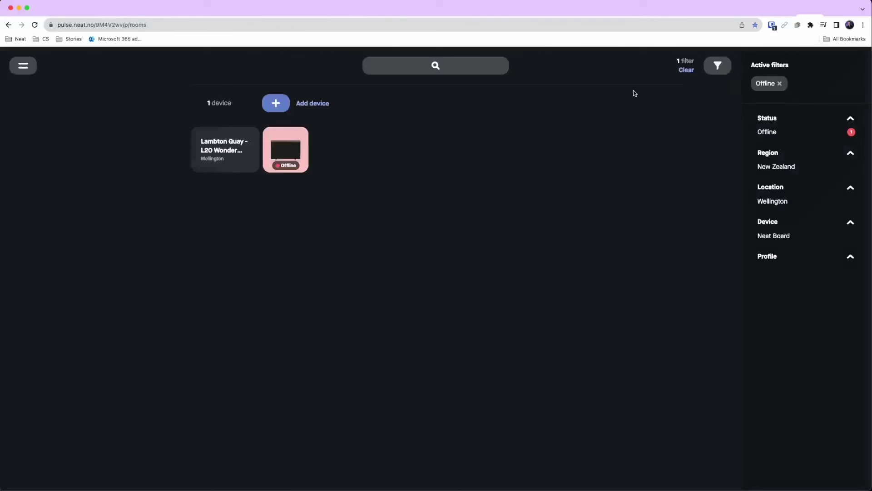
left_click(779, 83)
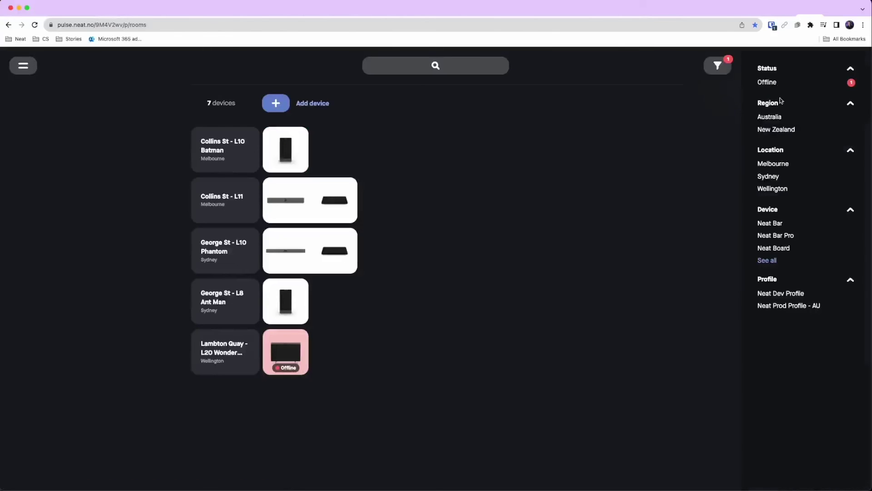
left_click(767, 260)
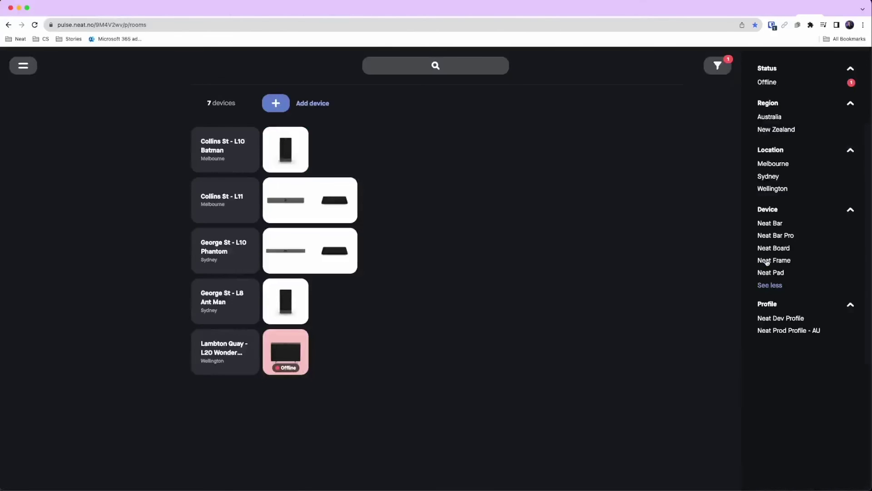
left_click(773, 262)
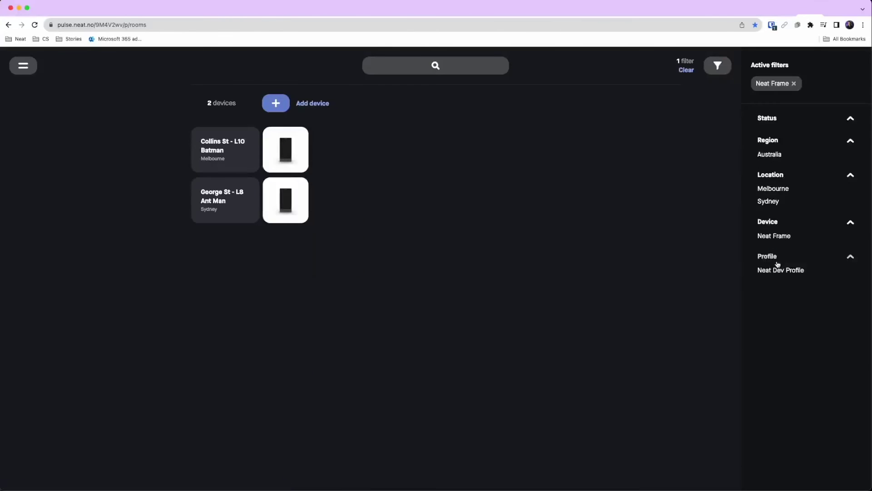
left_click(196, 103)
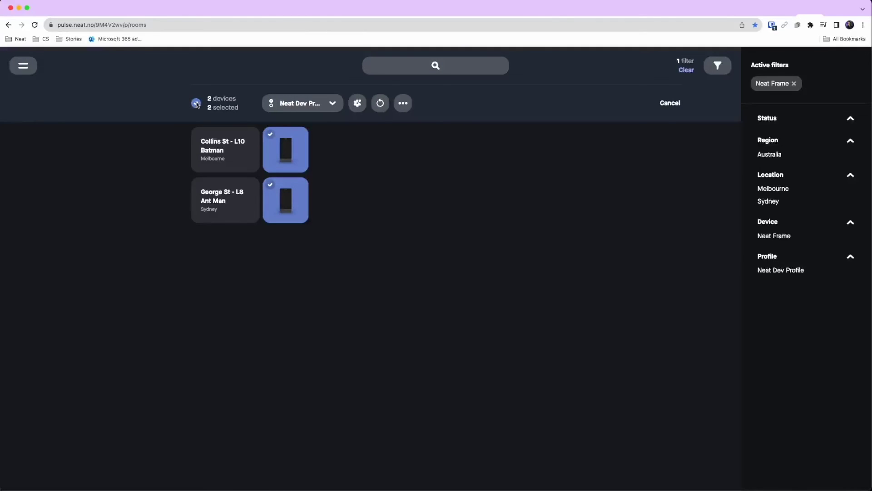
left_click(196, 103)
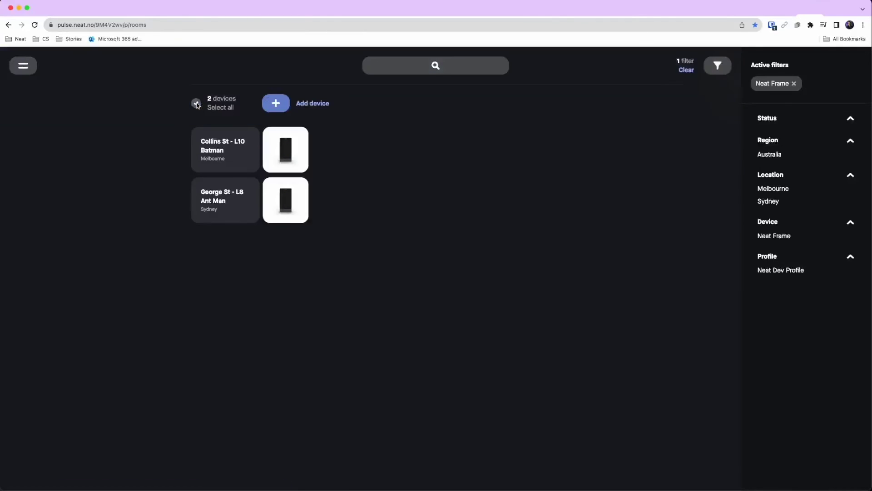
left_click(793, 83)
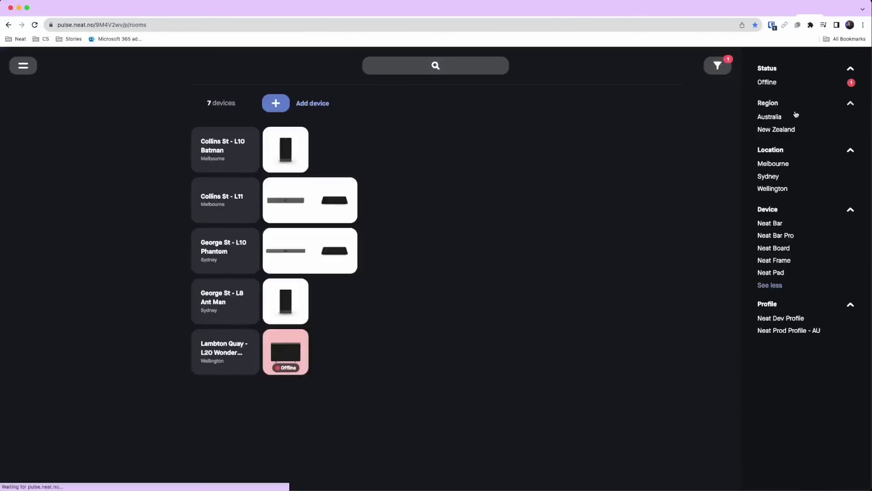
left_click(777, 286)
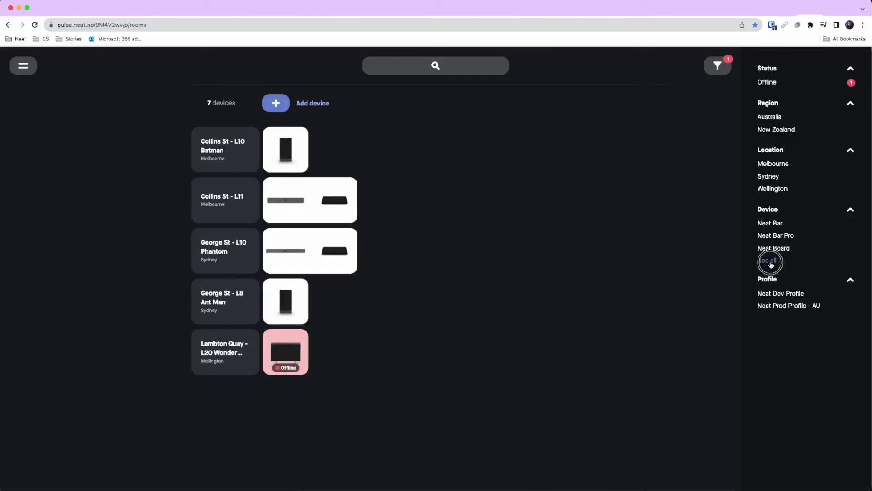
left_click(772, 261)
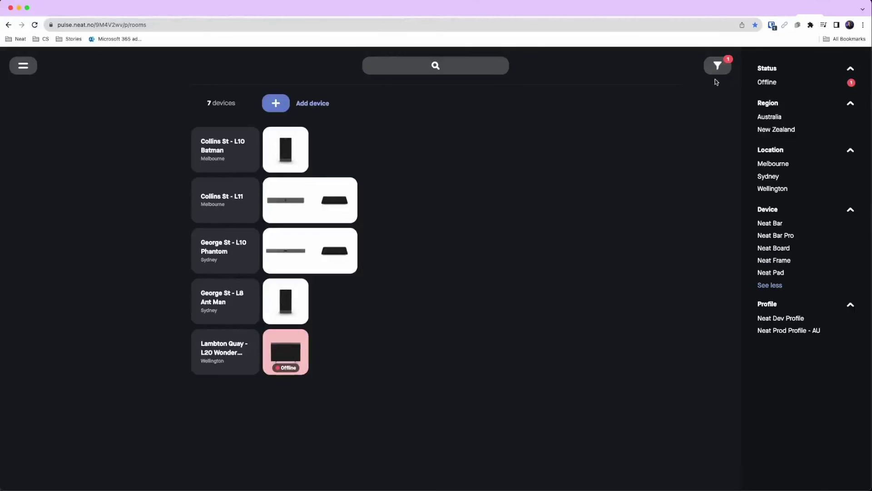
Close the filter panel and open Audit logs, showing 209 user action entries.
left_click(717, 67)
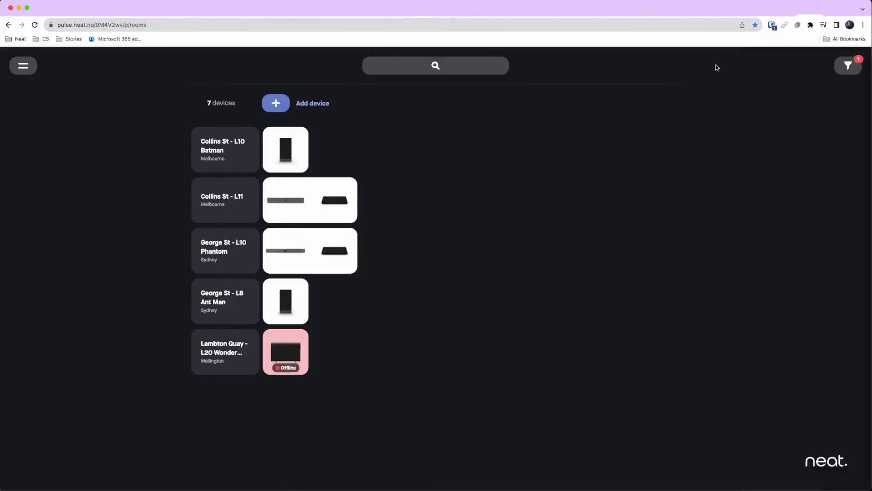
left_click(23, 67)
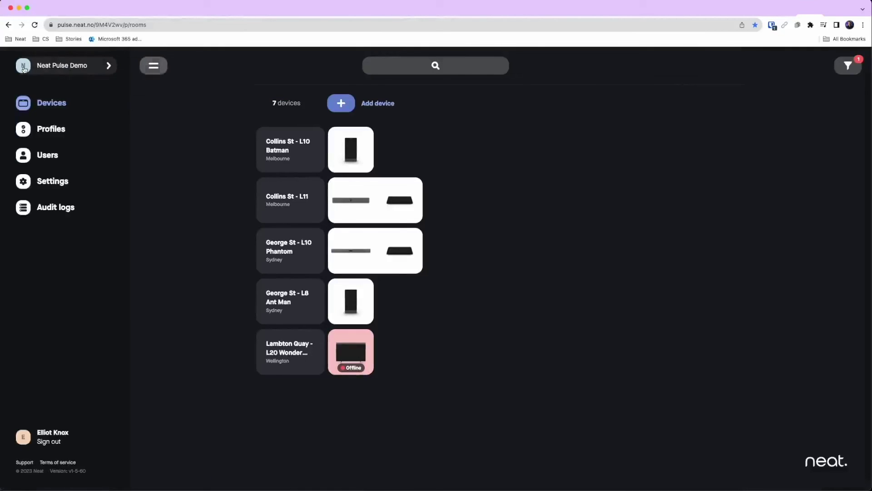
left_click(54, 208)
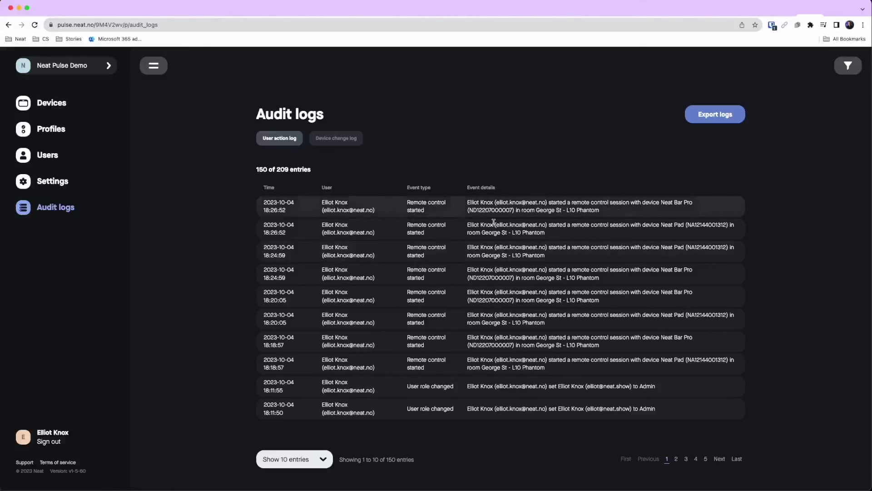
In organisation settings, type 'dsff' into the company name field.
left_click(39, 181)
left_click(468, 139)
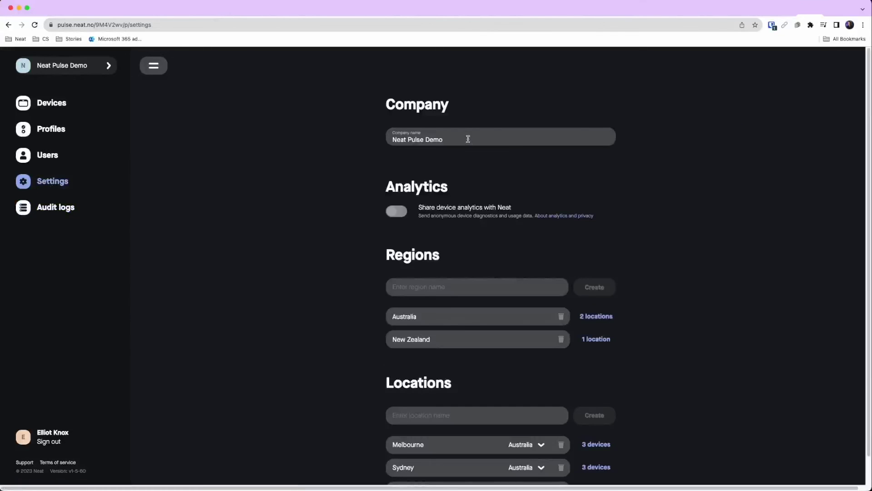
type("dsff")
scroll(324, 328, "down", 1)
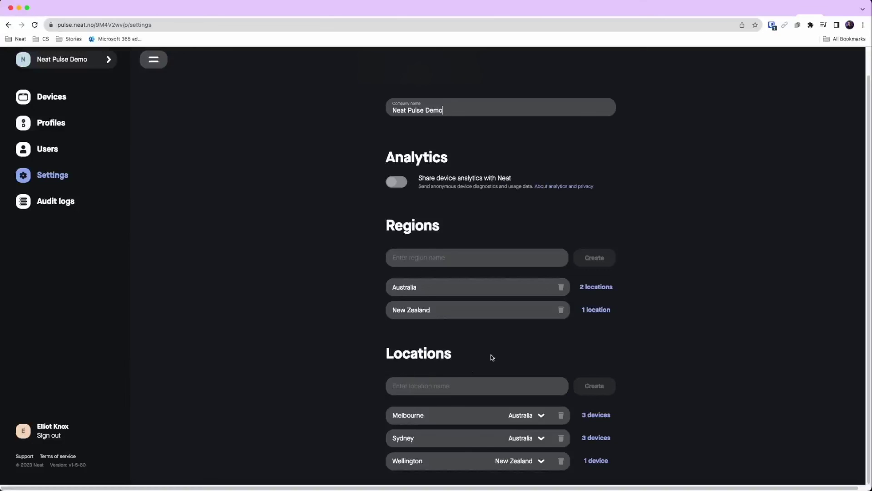
Create a new region named Norway, then view the Users list with 2 users.
left_click(450, 261)
type("Norway")
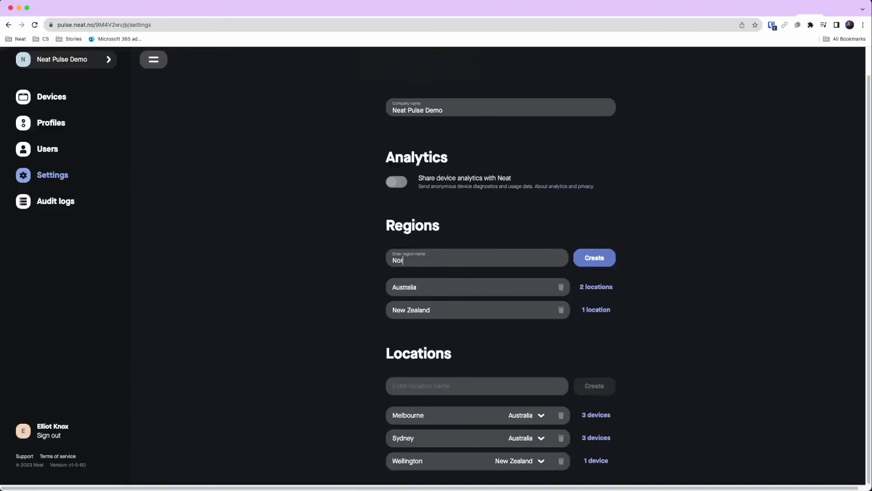
left_click(596, 257)
scroll(625, 289, "down", 1)
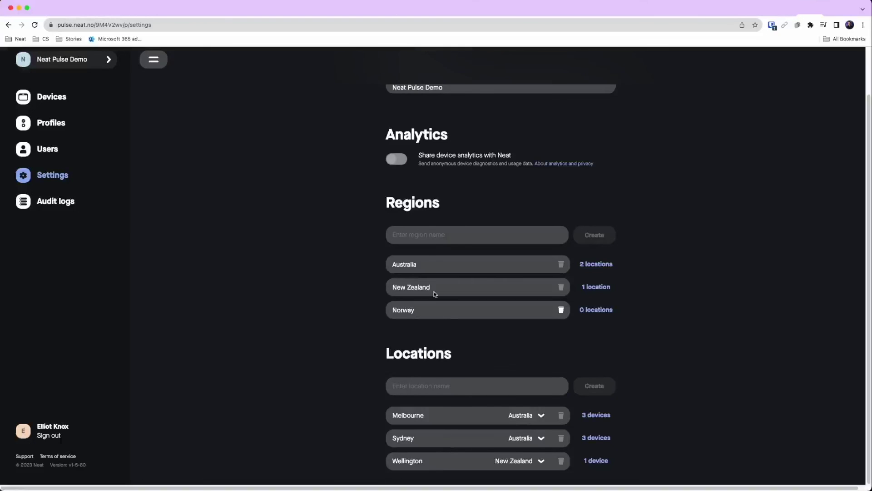
left_click(50, 148)
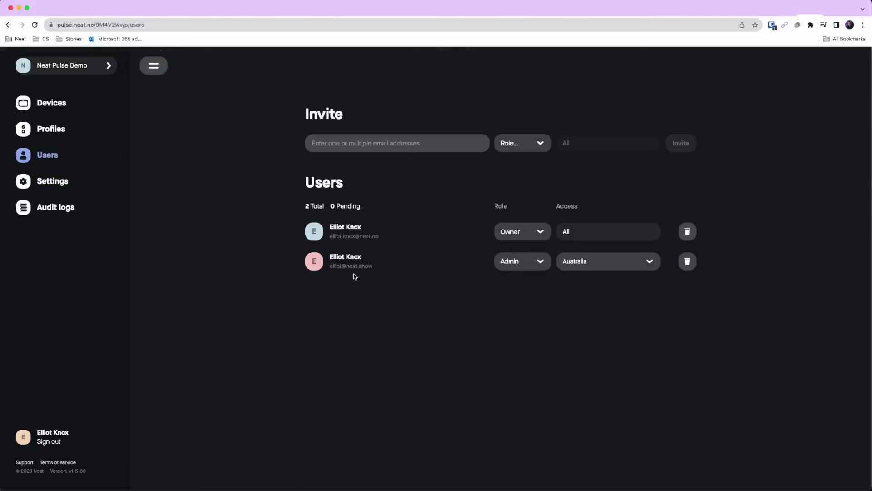
left_click(529, 262)
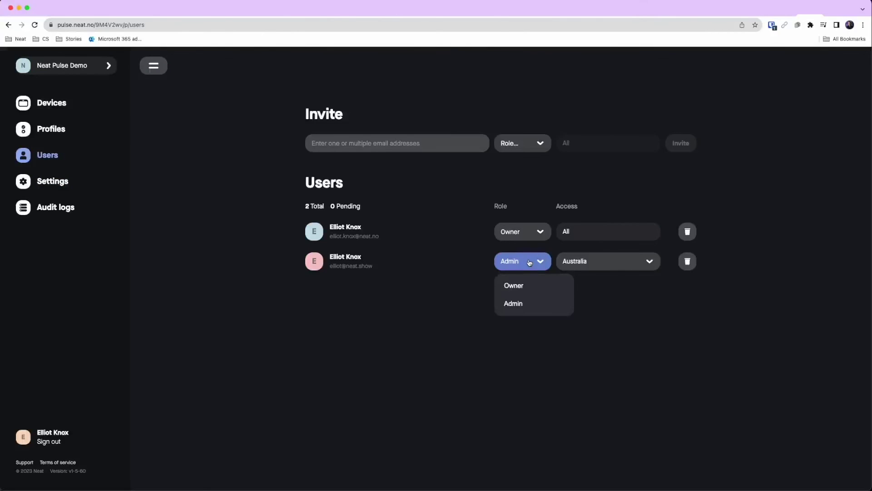
left_click(570, 264)
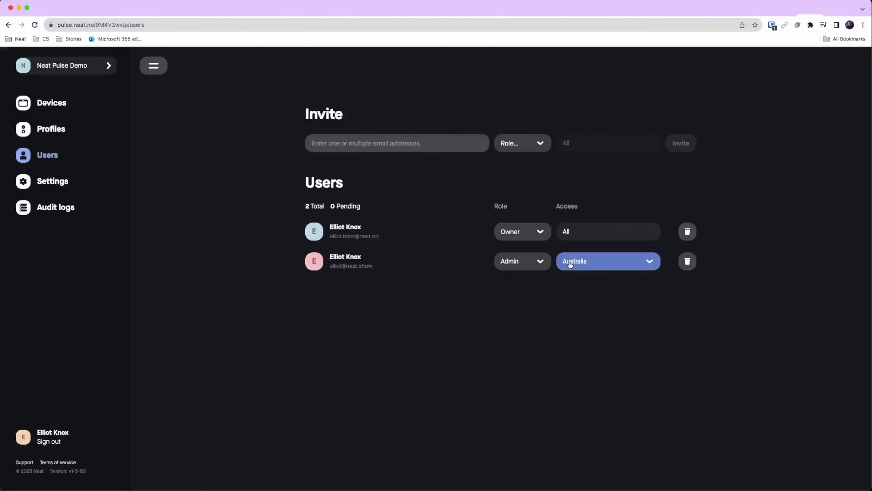
left_click(570, 264)
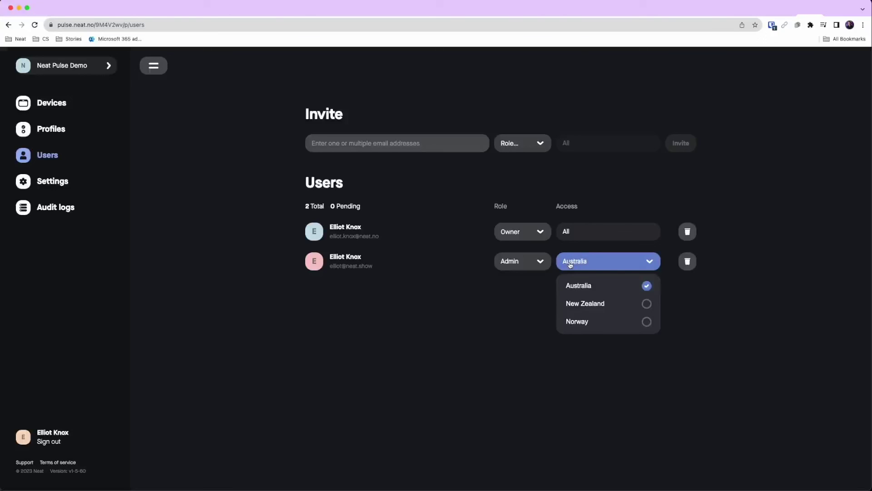
left_click(642, 306)
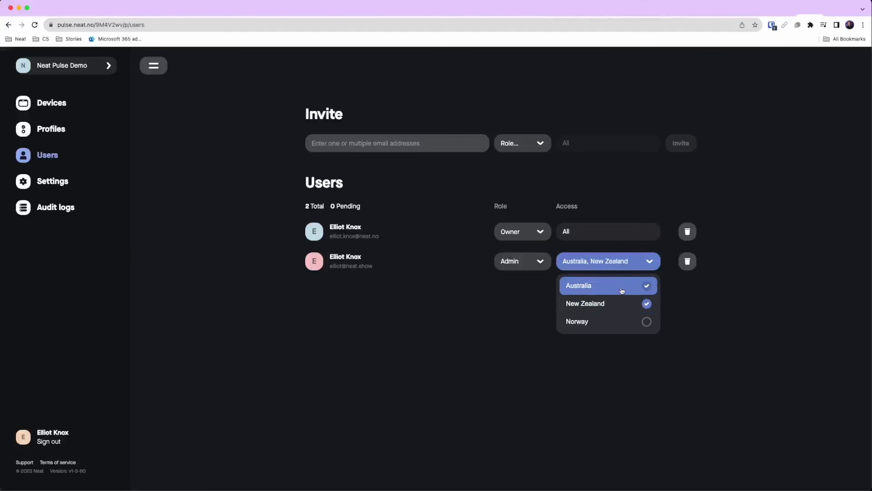
left_click(647, 323)
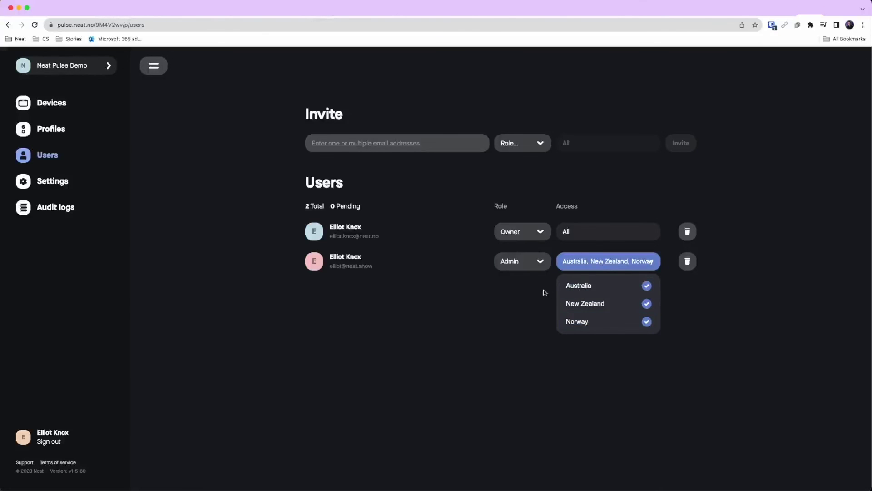
left_click(647, 305)
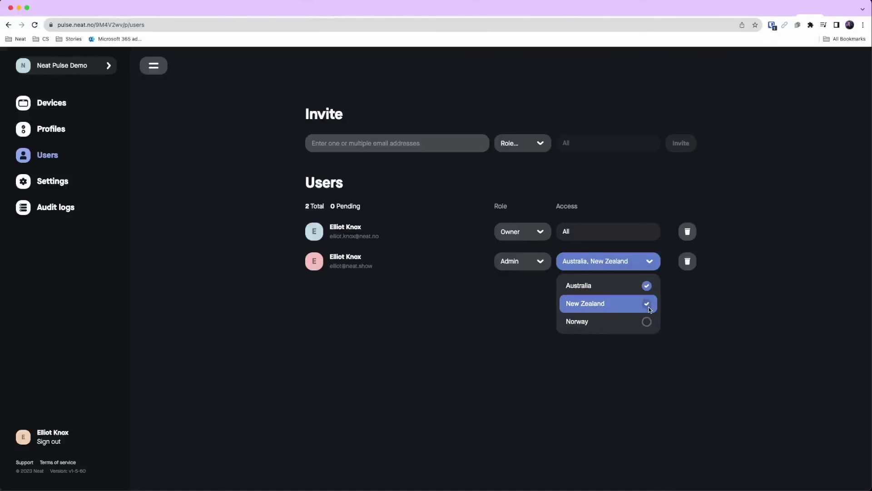
left_click(647, 321)
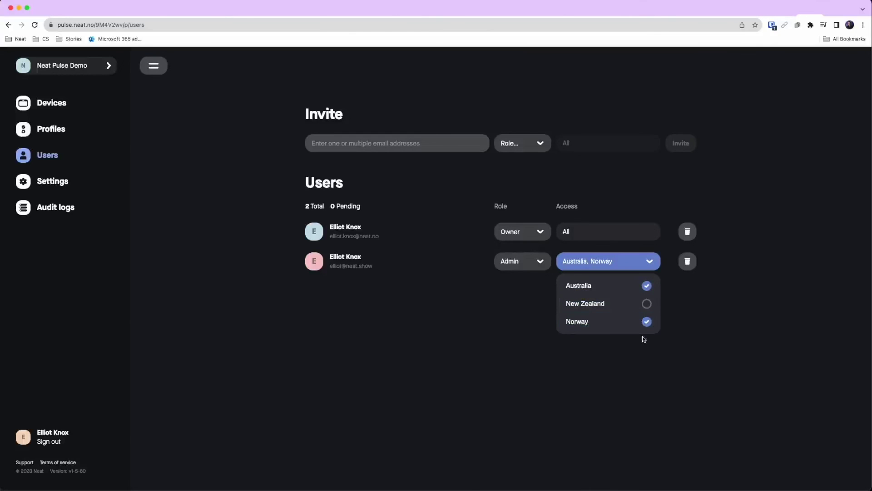
left_click(534, 340)
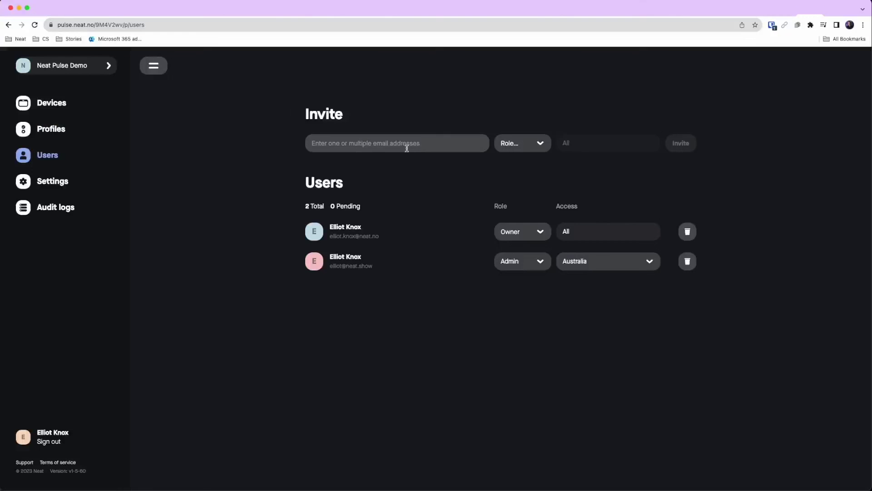
left_click(539, 146)
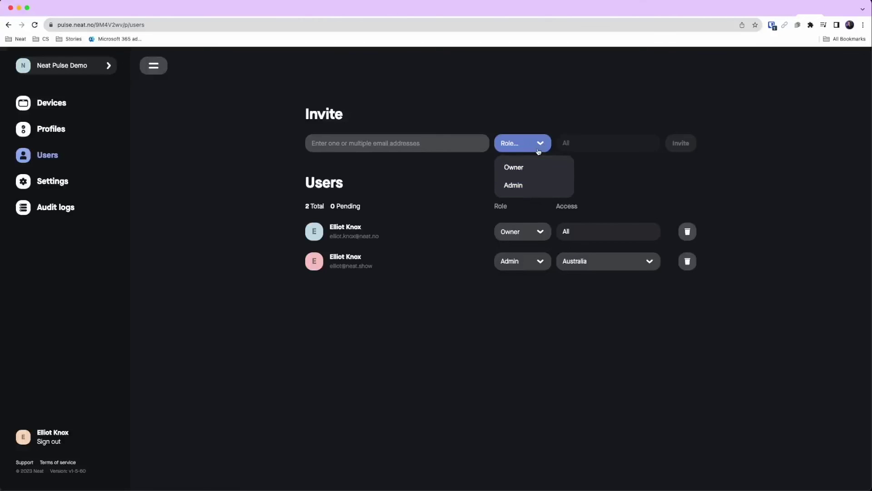
left_click(527, 89)
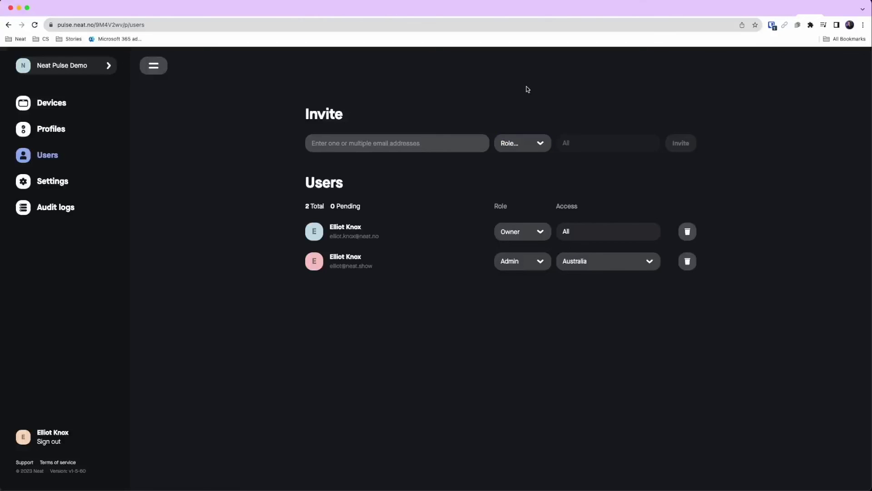
Open Neat Prod Profile - AU and try the Preview update channel before reverting to Stable.
left_click(51, 128)
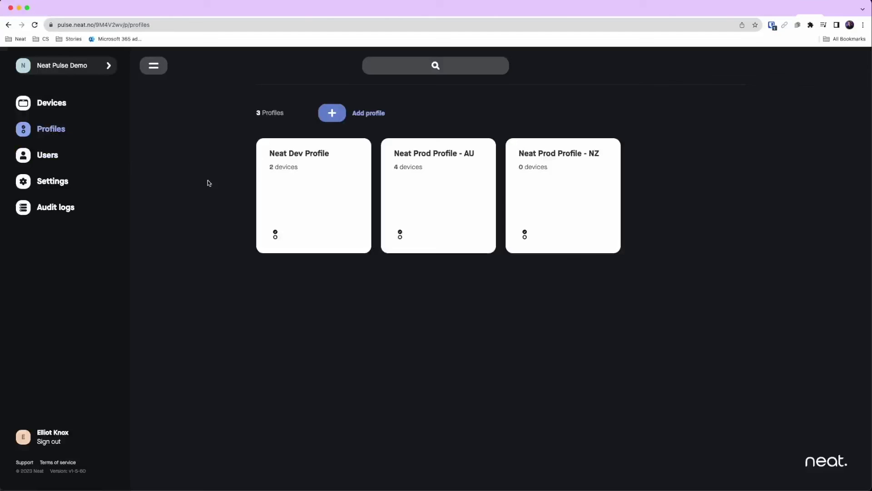
left_click(460, 218)
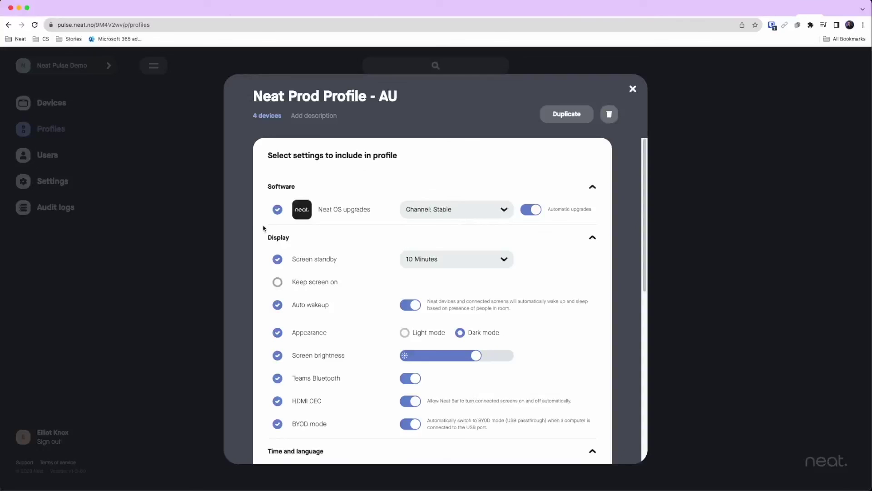
left_click(492, 212)
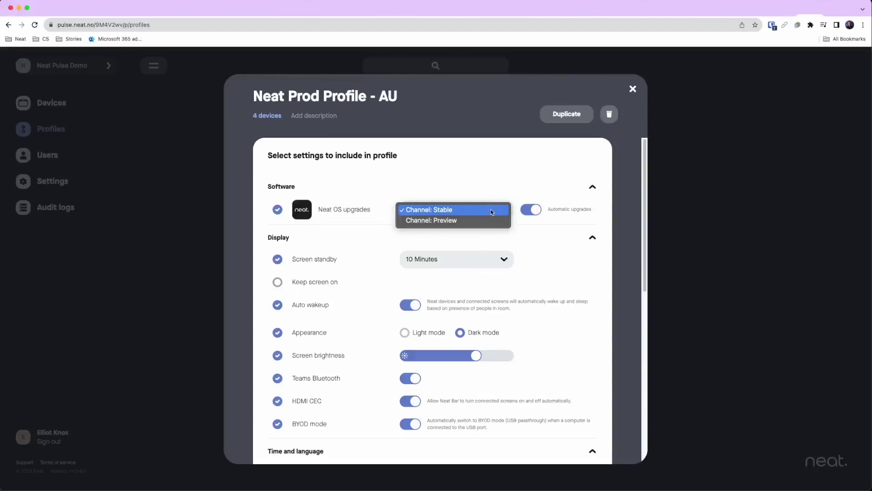
left_click(493, 223)
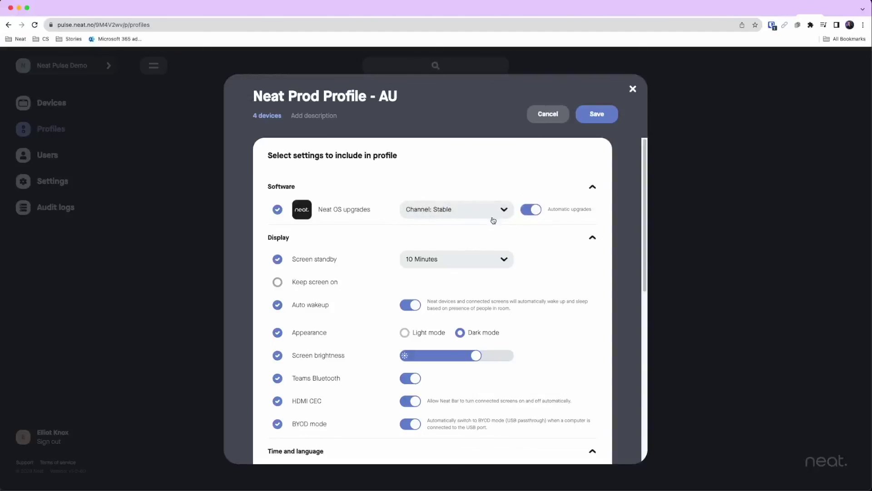
left_click(470, 218)
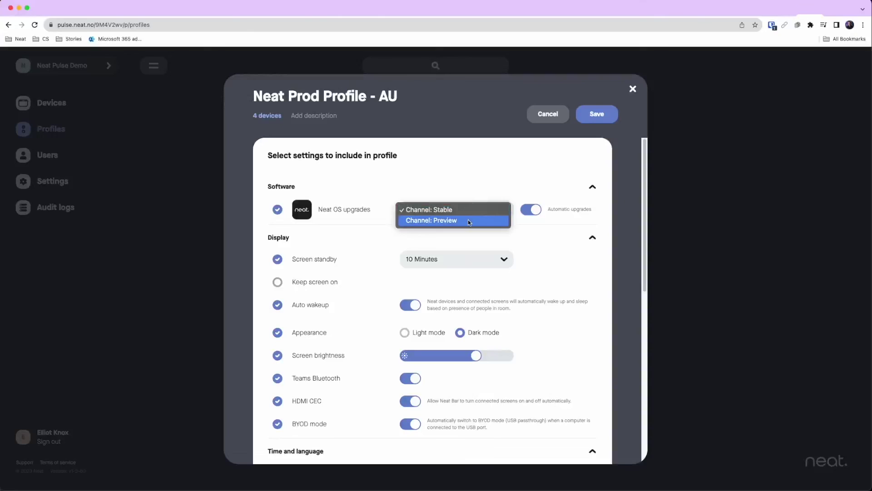
left_click(468, 220)
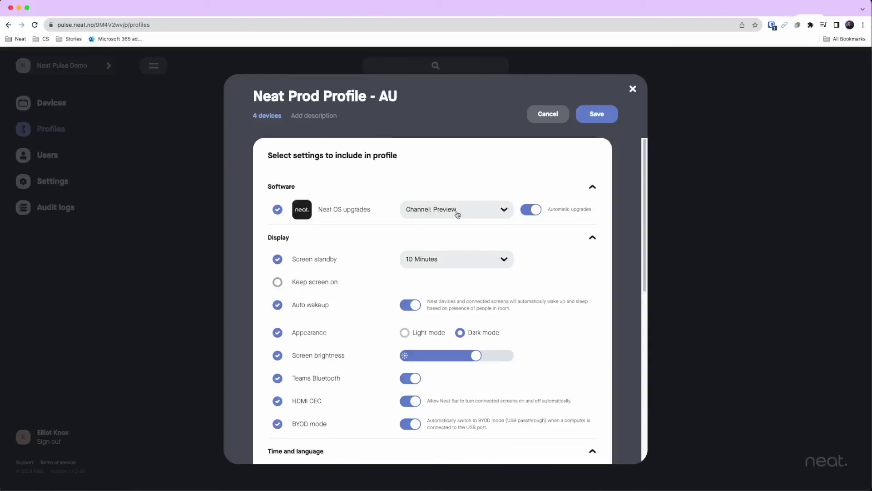
left_click(456, 209)
left_click(457, 201)
Review the profile's 4 assigned devices, then cancel the unsaved profile changes.
left_click(264, 117)
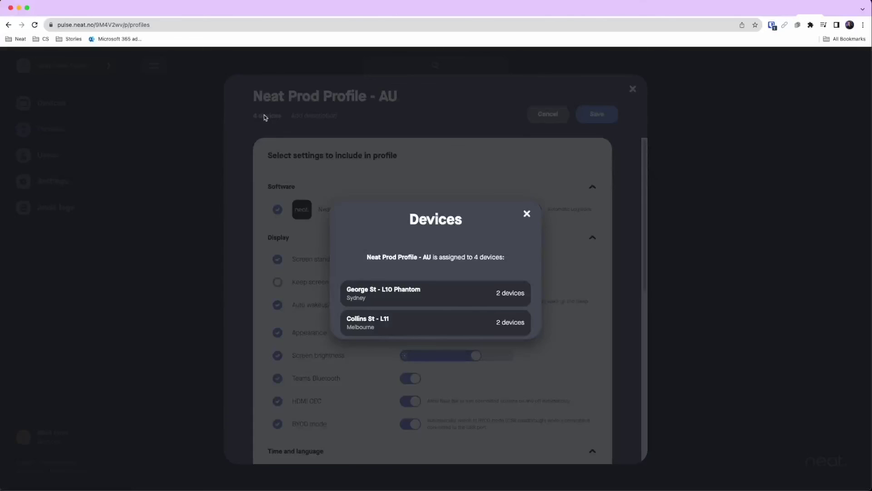
left_click(527, 213)
left_click(551, 115)
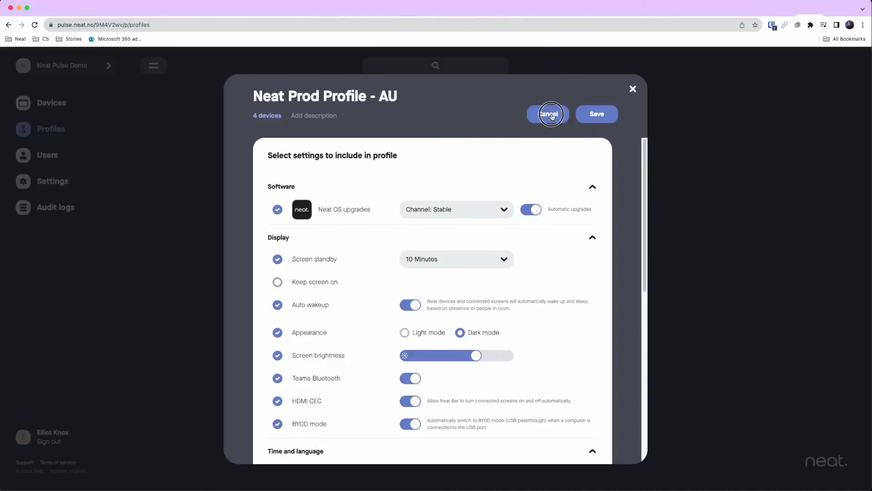
Go back to the Devices list of 7 devices and collapse the sidebar.
left_click(56, 106)
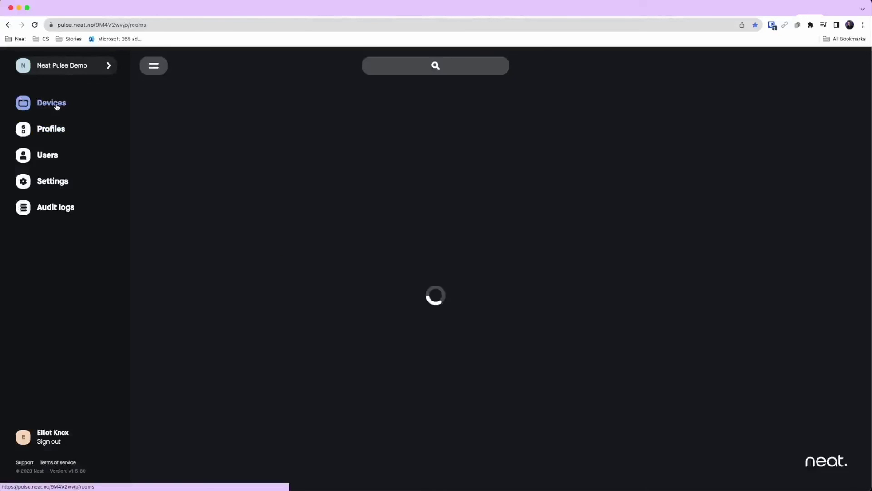
left_click(152, 66)
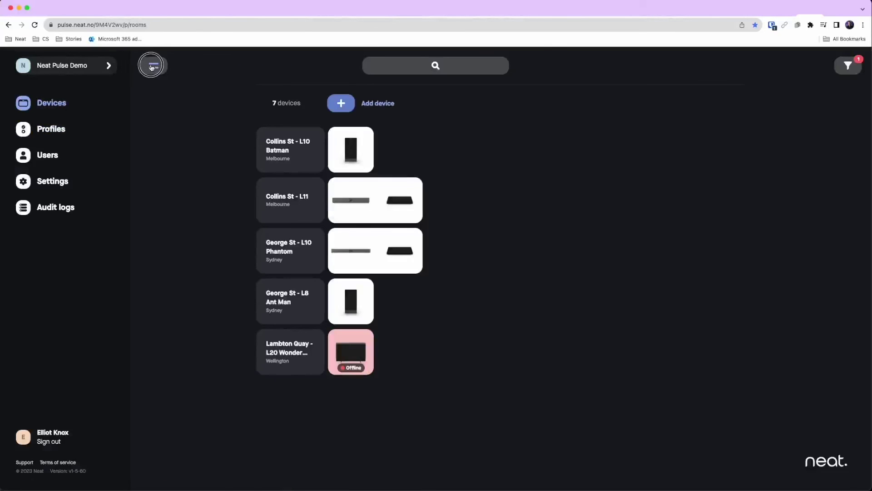